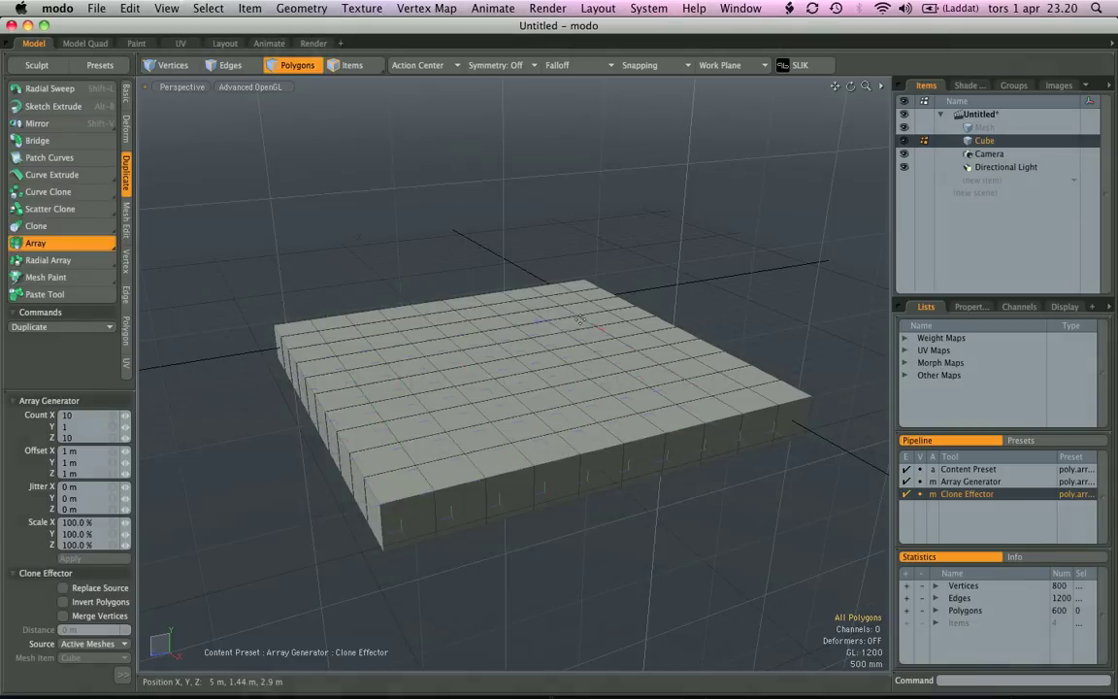
- Finish the 10 × 1 × 10 cube polygon array and exit the Array tool
{"action": "left_click", "coordinate": [616, 304]}
{"action": "key", "text": "q"}
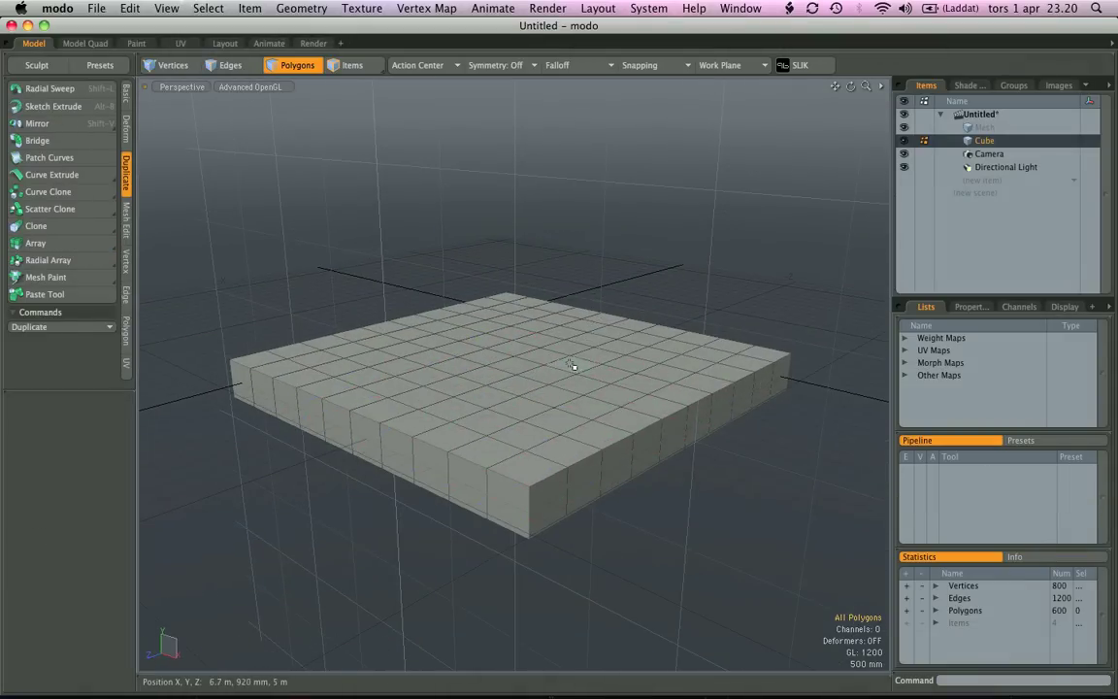
{"action": "left_click_drag", "start_coordinate": [571, 366], "coordinate": [490, 390], "text": "alt"}
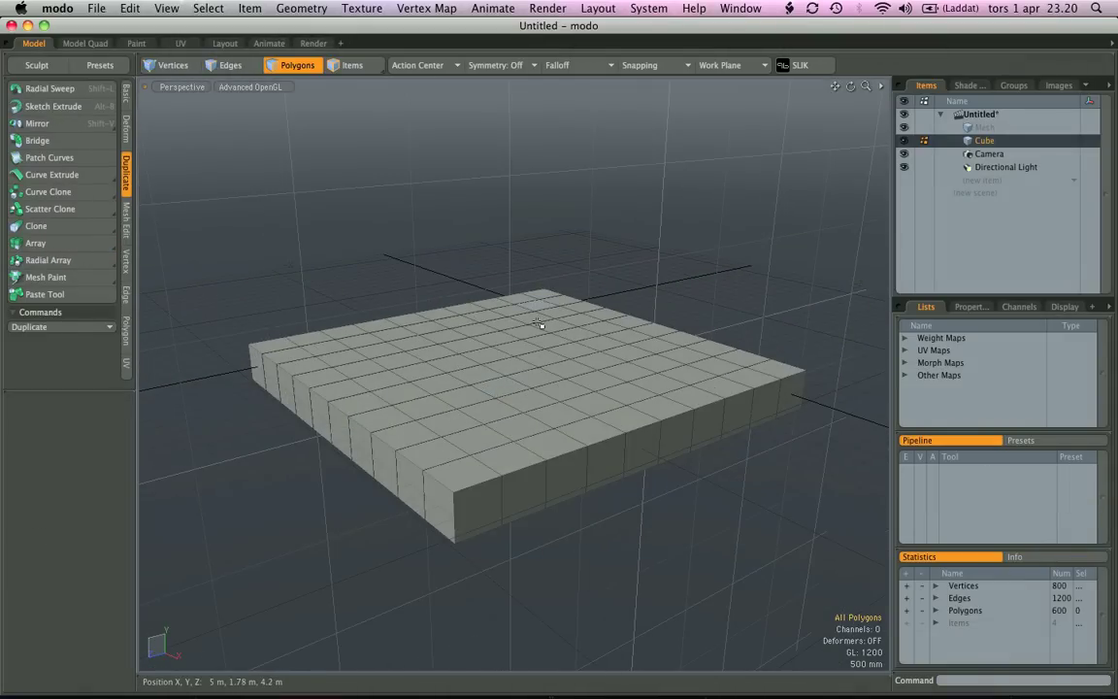
- Add a radial falloff auto-sized to the cube grid and stretch its Y size to about 3.22 m
{"action": "scroll", "coordinate": [543, 326], "scroll_direction": "down", "scroll_amount": 3}
{"action": "left_click_drag", "start_coordinate": [546, 328], "coordinate": [643, 93], "text": "alt"}
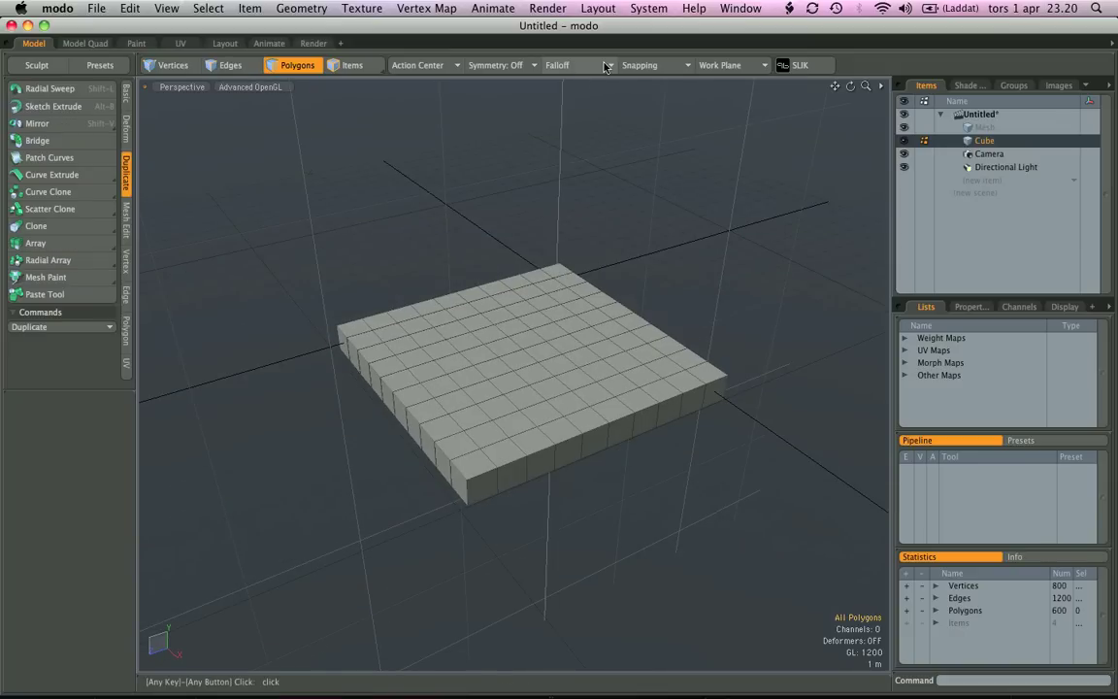
{"action": "left_click", "coordinate": [605, 66]}
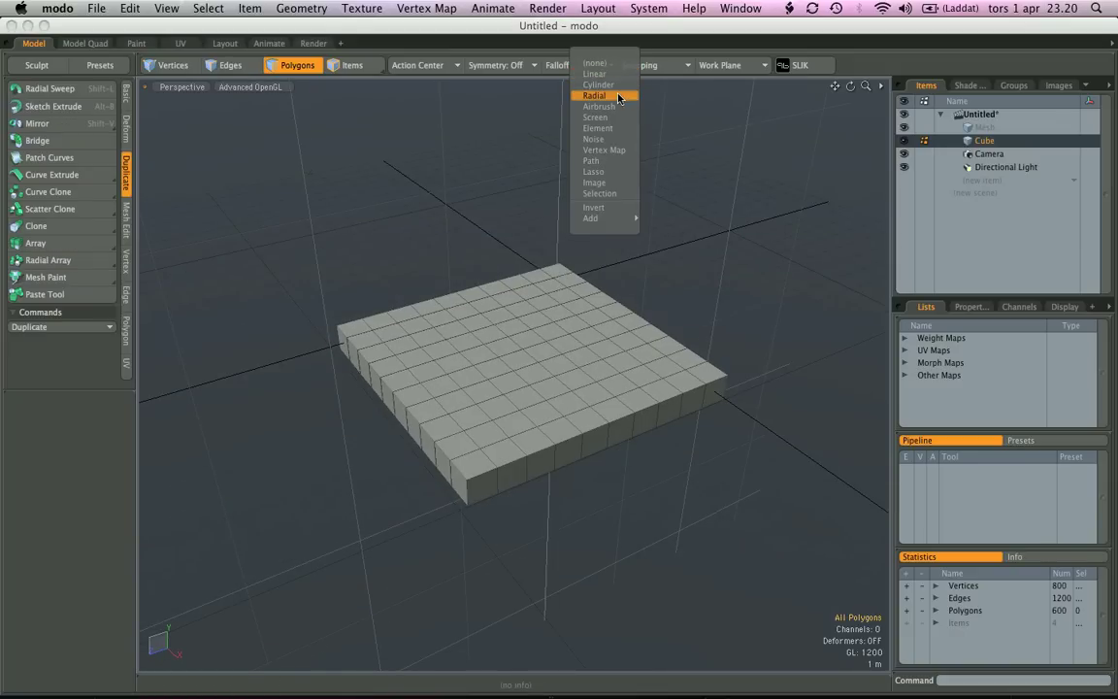
{"action": "left_click", "coordinate": [618, 98]}
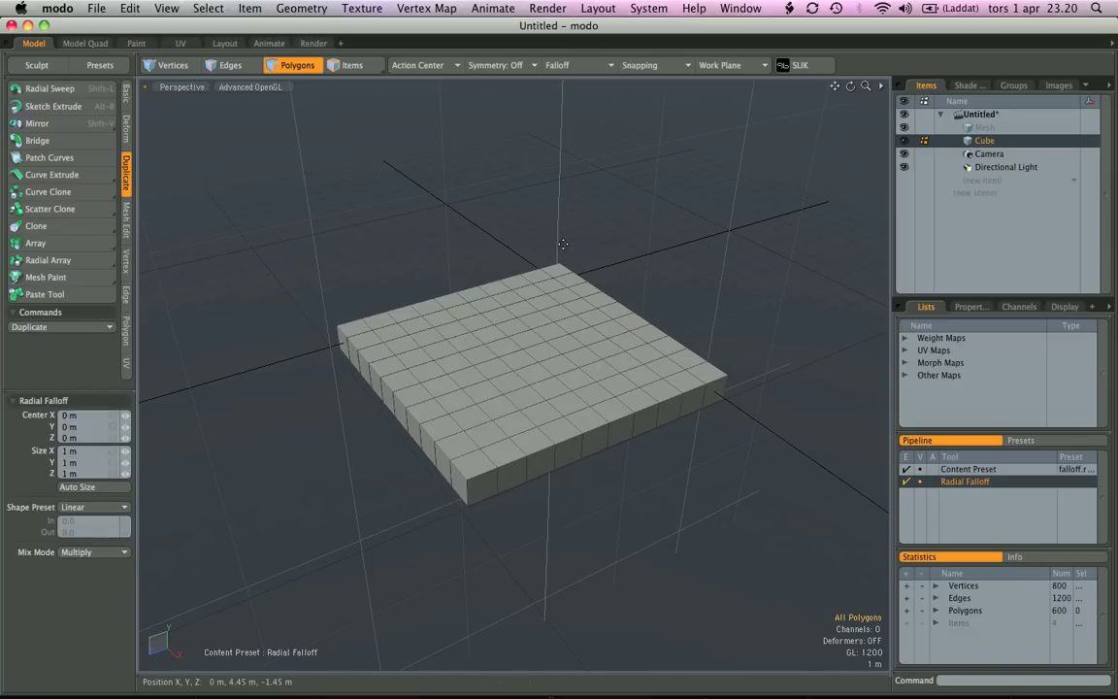
{"action": "left_click", "coordinate": [508, 353]}
{"action": "left_click", "coordinate": [109, 486]}
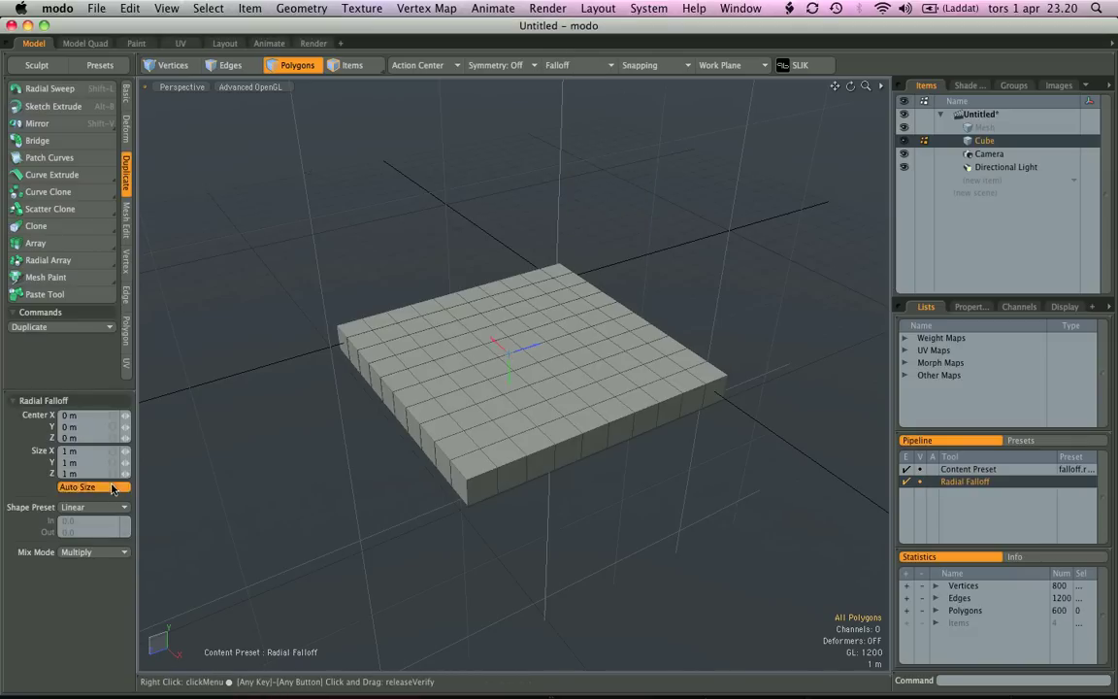
{"action": "left_click_drag", "start_coordinate": [542, 489], "coordinate": [581, 466], "text": "alt"}
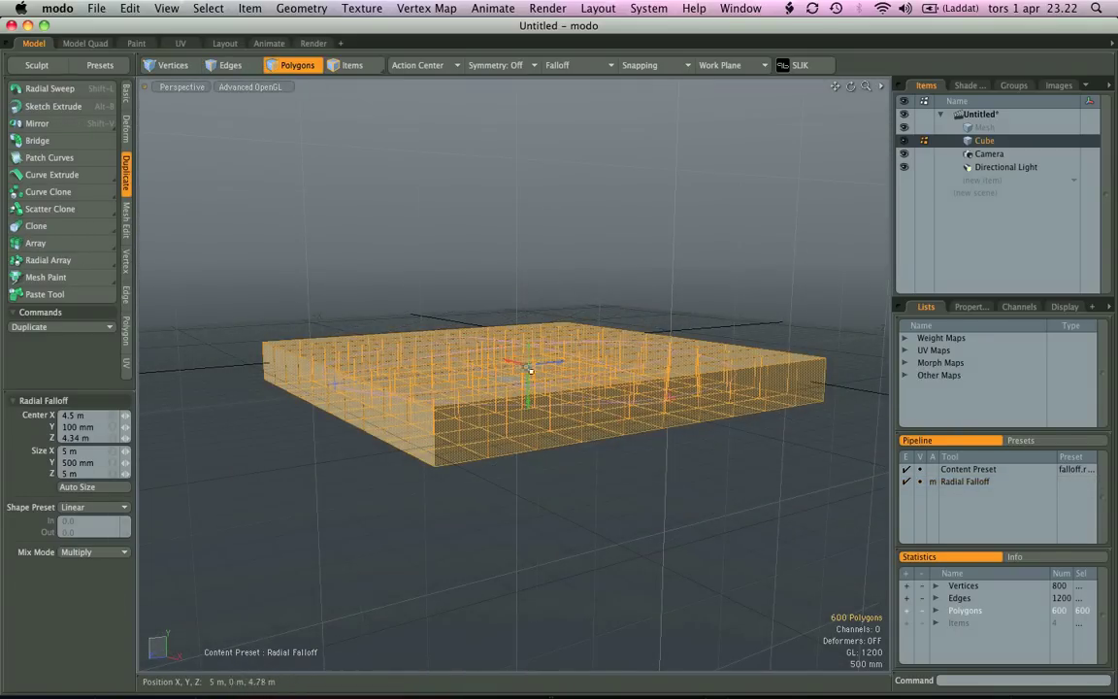
{"action": "left_click_drag", "start_coordinate": [531, 369], "coordinate": [528, 234]}
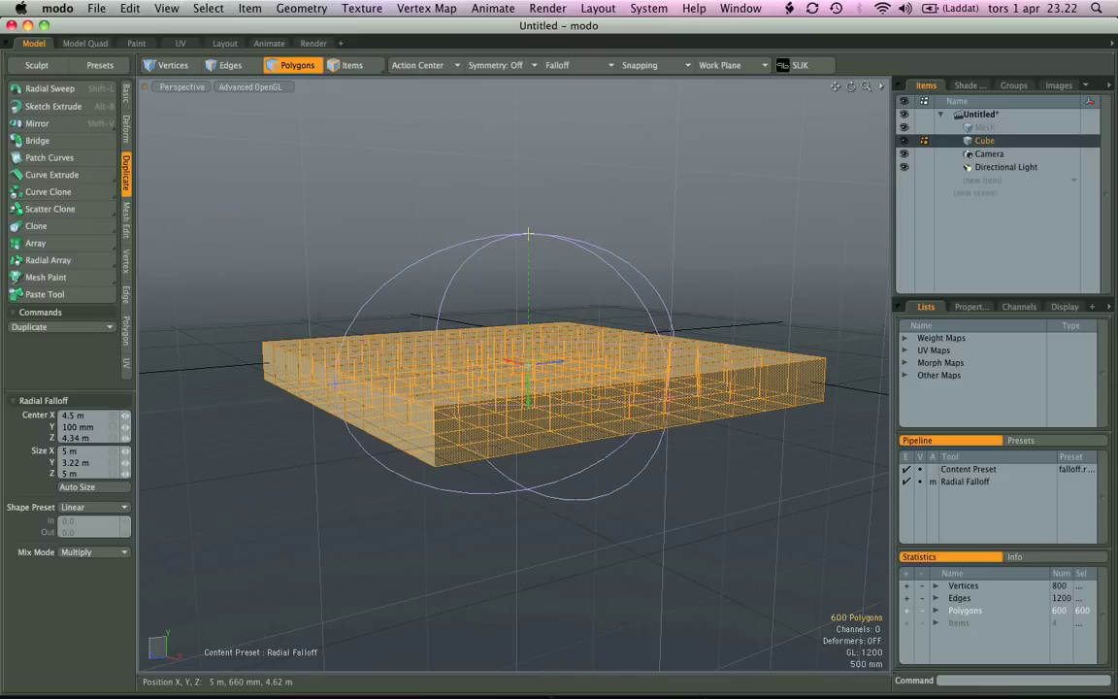
- Move the grid's polygons up about 2.84 m in Y through the radial falloff, and clear the polygon selection
{"action": "key", "text": "w"}
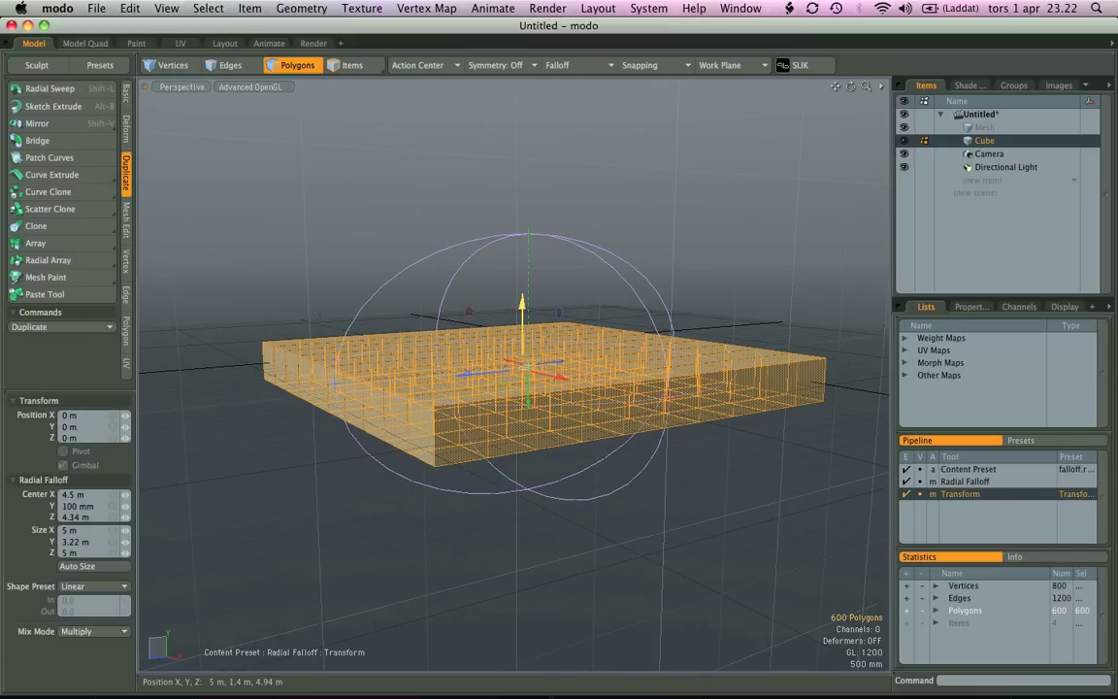
{"action": "left_click_drag", "start_coordinate": [522, 303], "coordinate": [521, 204]}
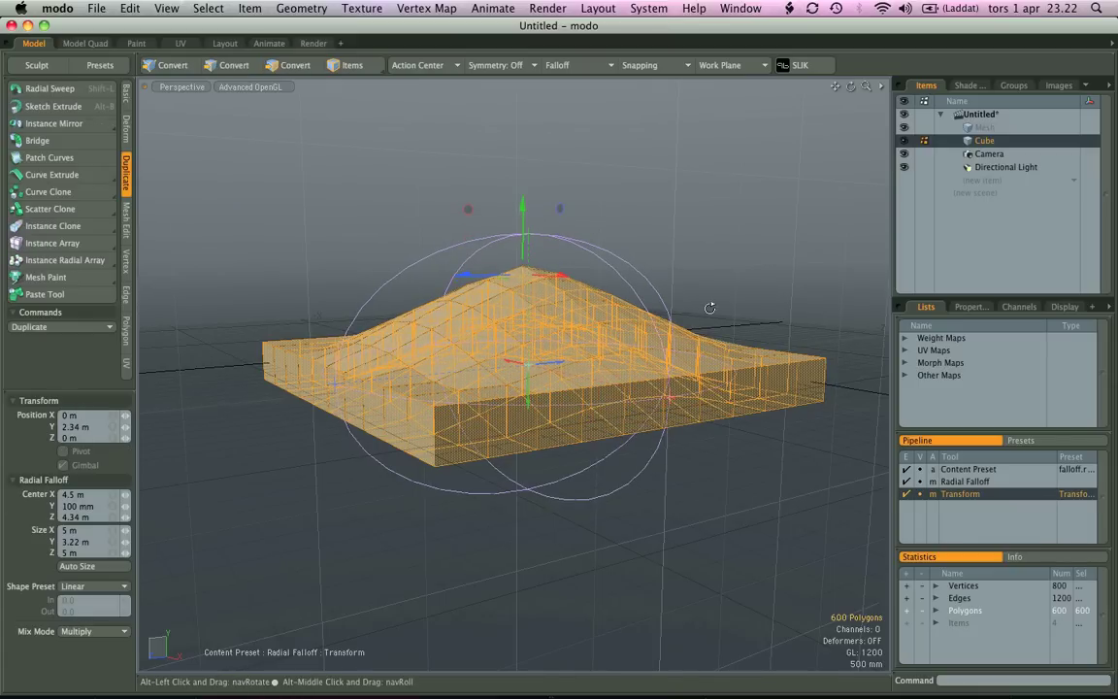
{"action": "left_click_drag", "start_coordinate": [710, 308], "coordinate": [685, 338], "text": "alt"}
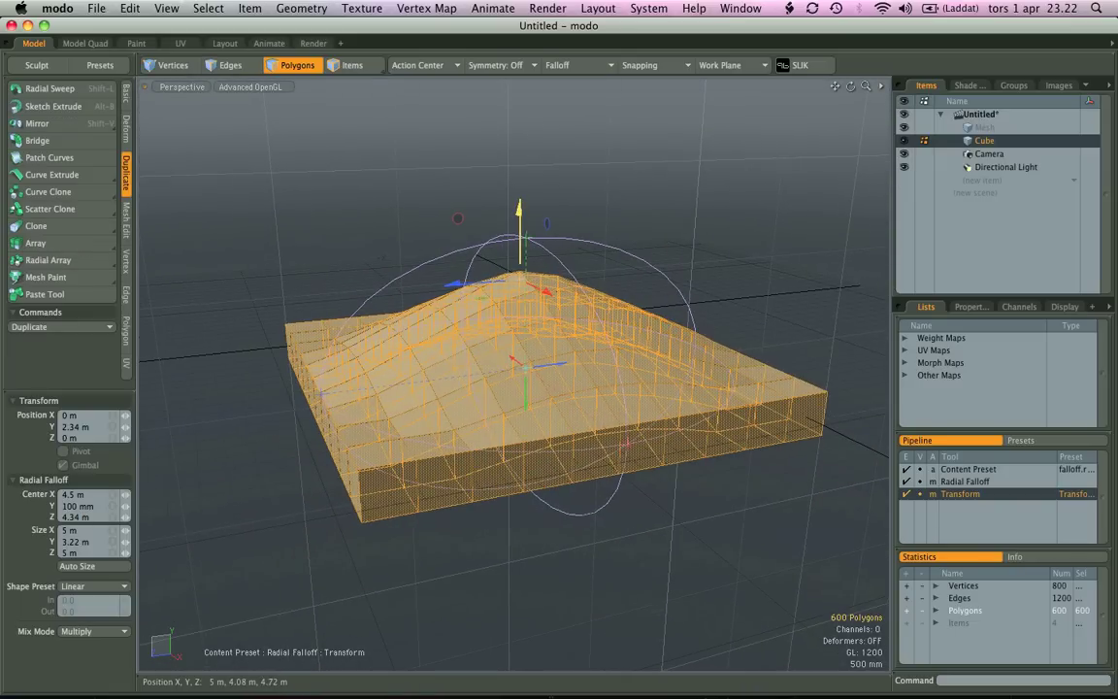
{"action": "left_click_drag", "start_coordinate": [520, 211], "coordinate": [538, 314]}
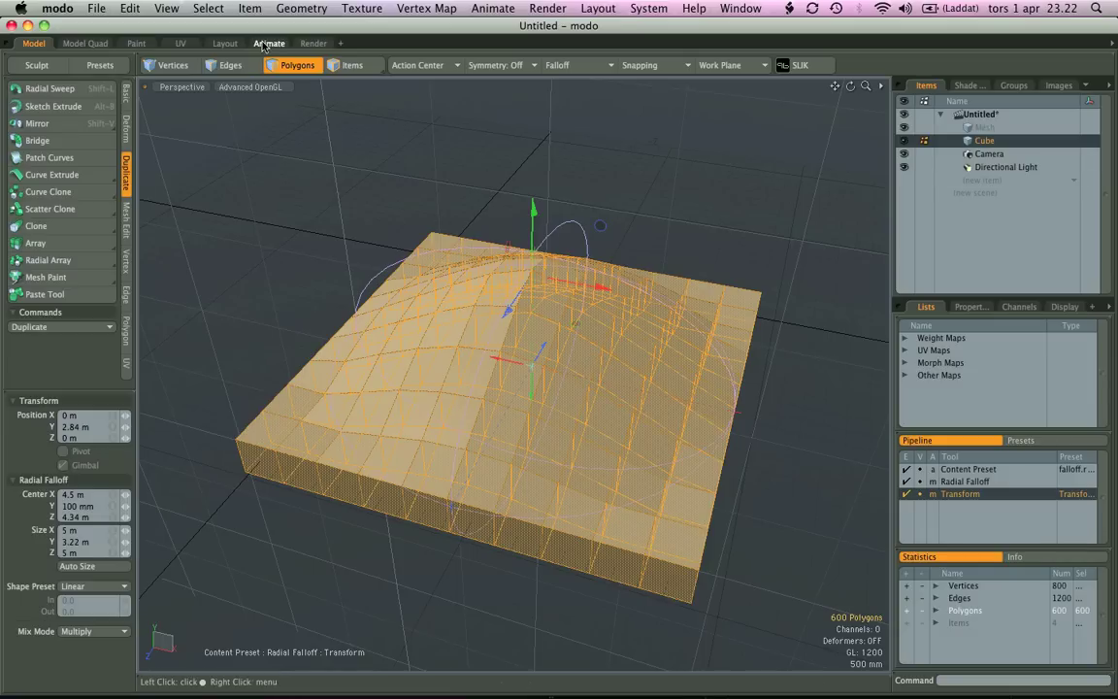
{"action": "key", "text": "q"}
{"action": "key", "text": "Escape"}
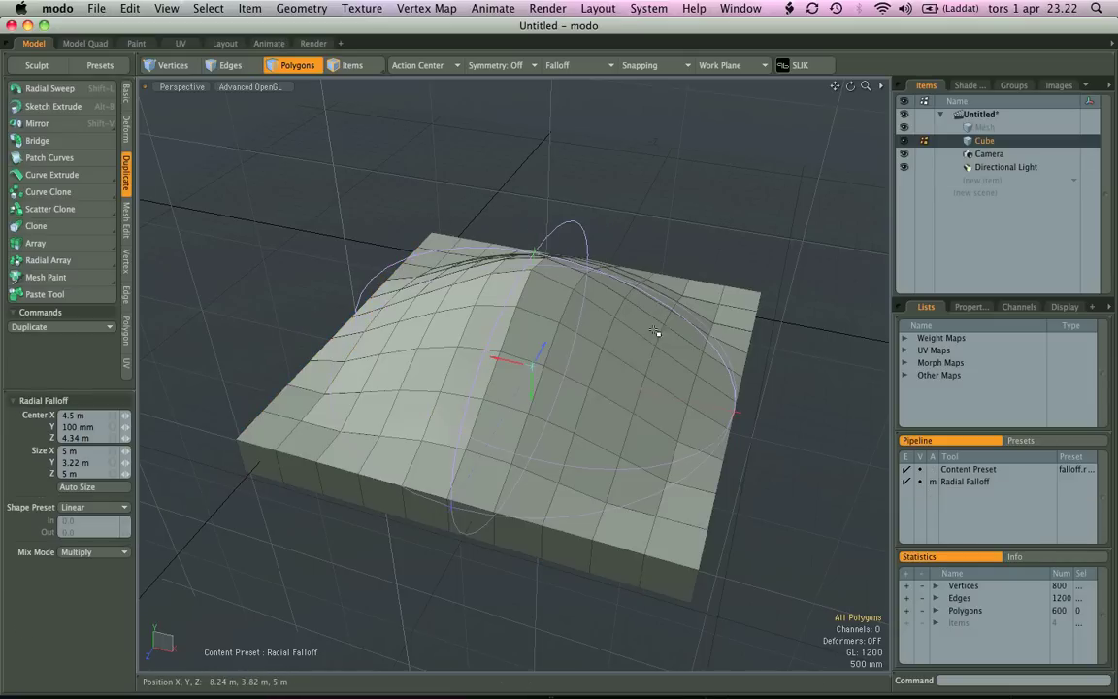
{"action": "left_click_drag", "start_coordinate": [659, 332], "coordinate": [654, 304], "text": "alt"}
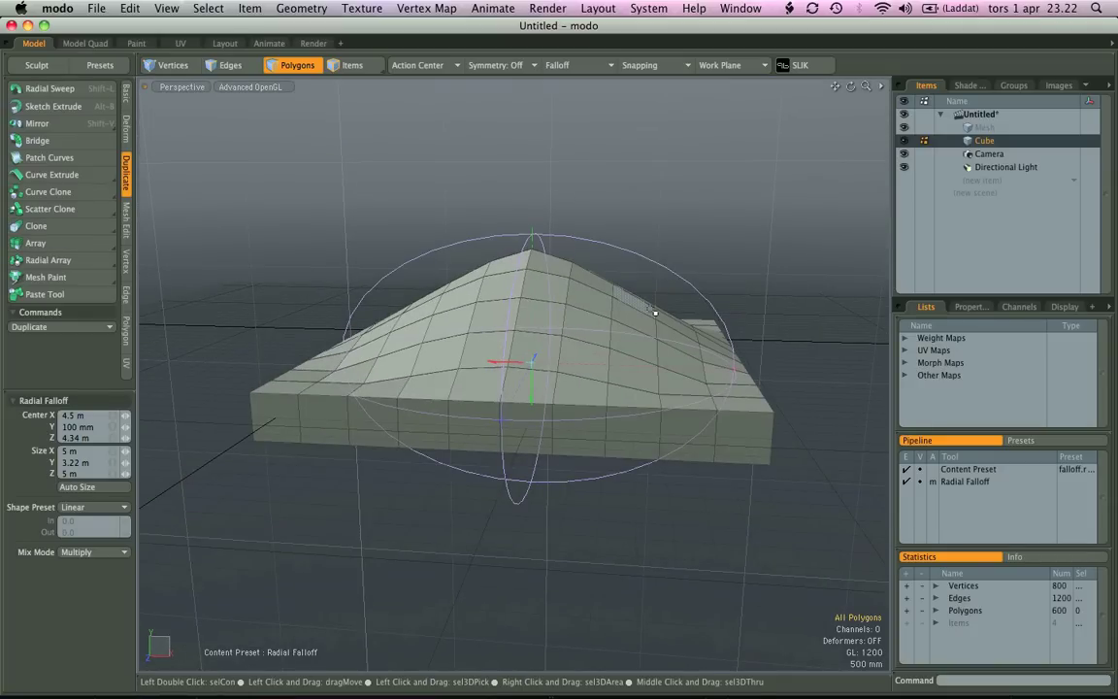
{"action": "left_click_drag", "start_coordinate": [689, 240], "coordinate": [633, 262], "text": "alt"}
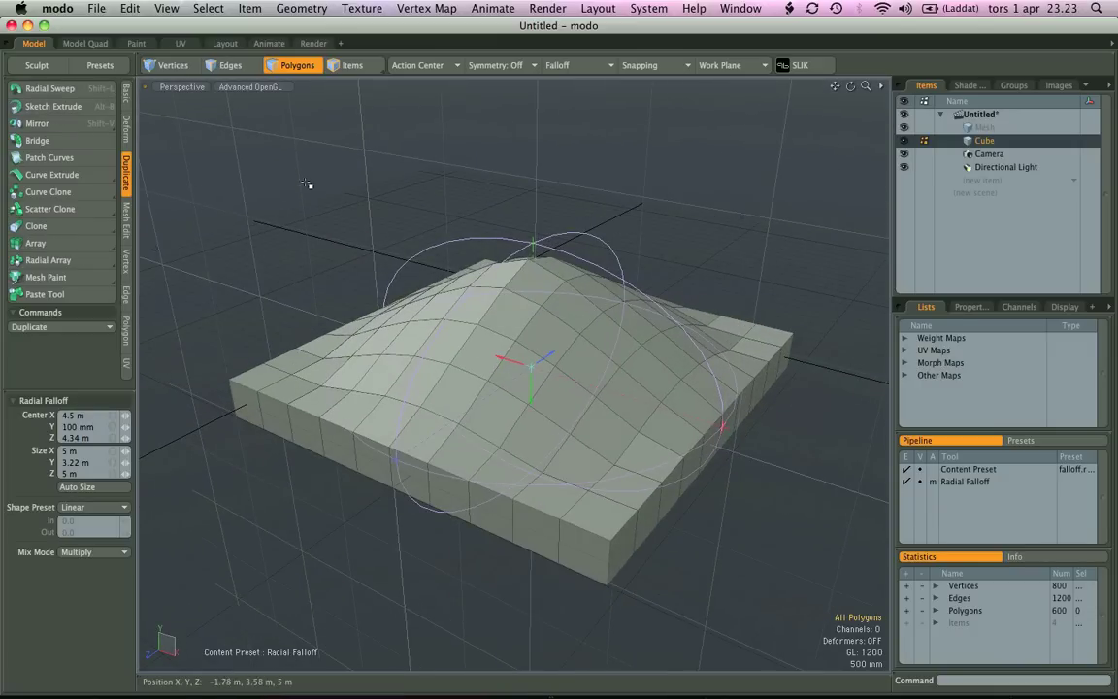
- Reset the scene without saving the changes
{"action": "left_click", "coordinate": [93, 7]}
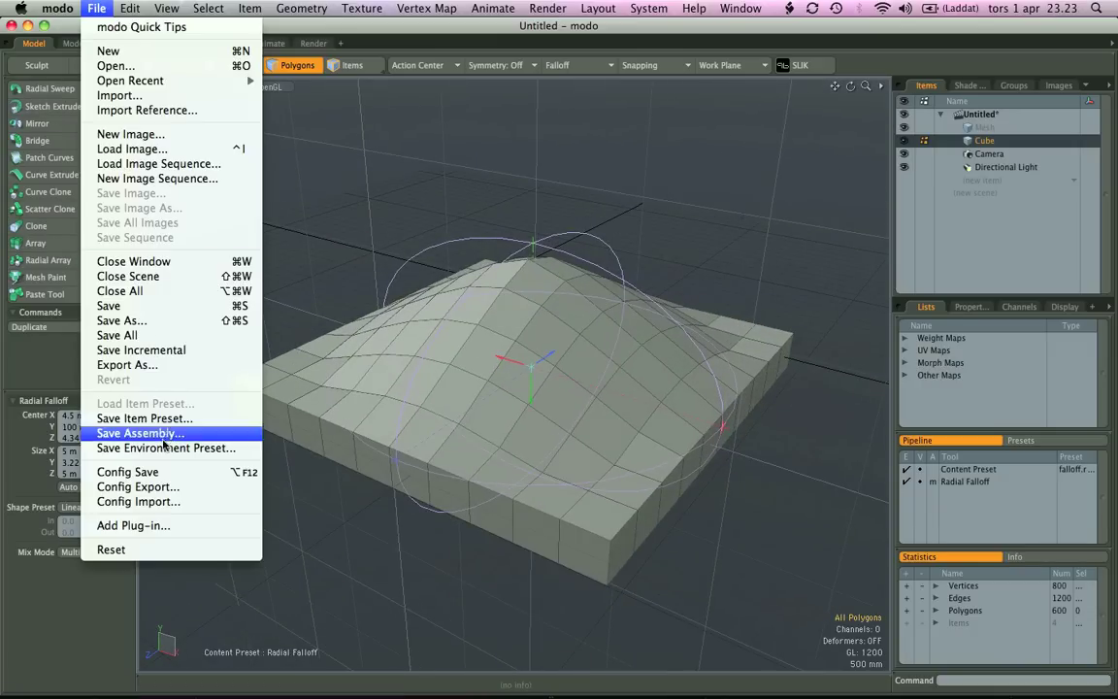
{"action": "left_click", "coordinate": [158, 550]}
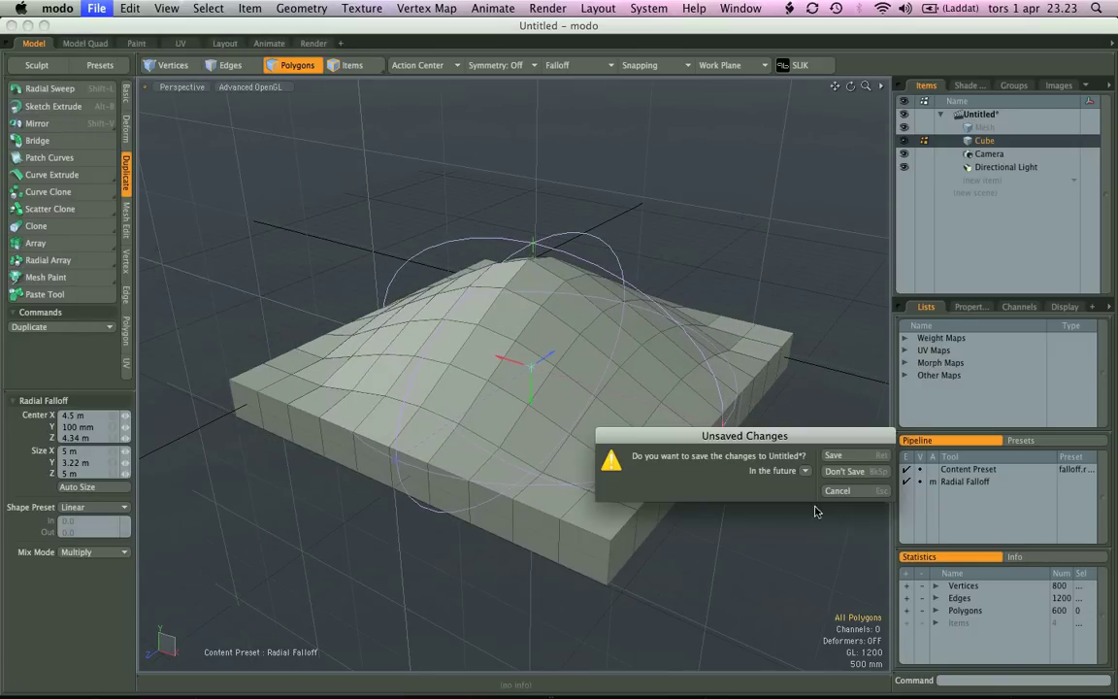
{"action": "left_click", "coordinate": [843, 471]}
- Turn off trackball rotation in the perspective viewport and drop the leftover radial falloff
{"action": "left_click", "coordinate": [242, 86]}
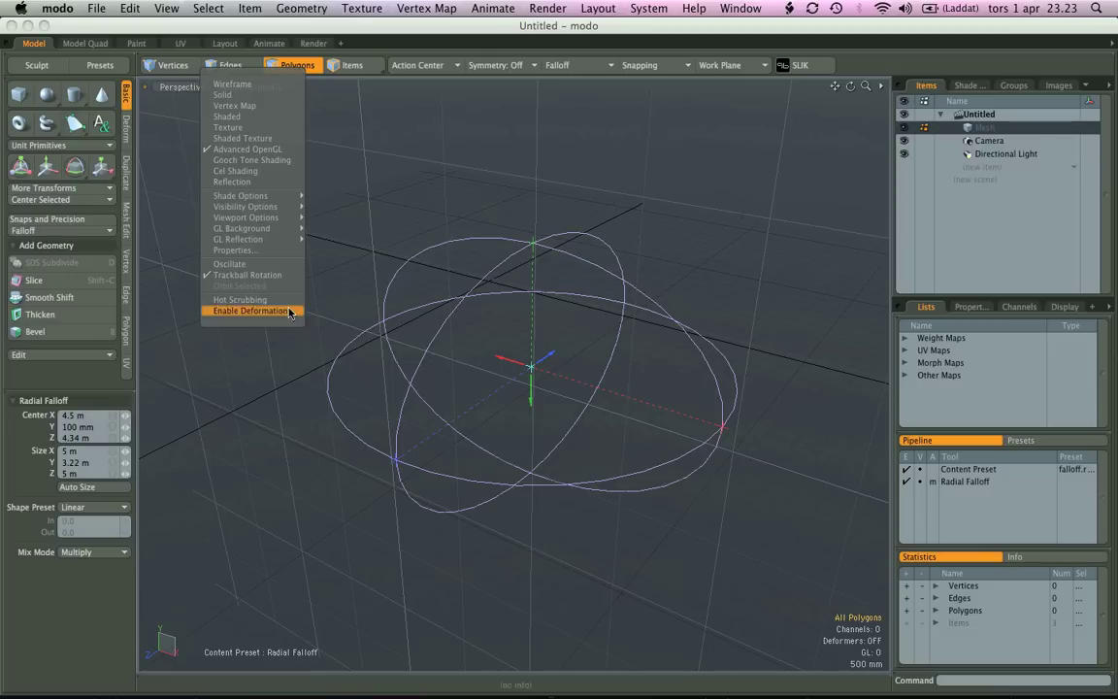
{"action": "left_click", "coordinate": [277, 277]}
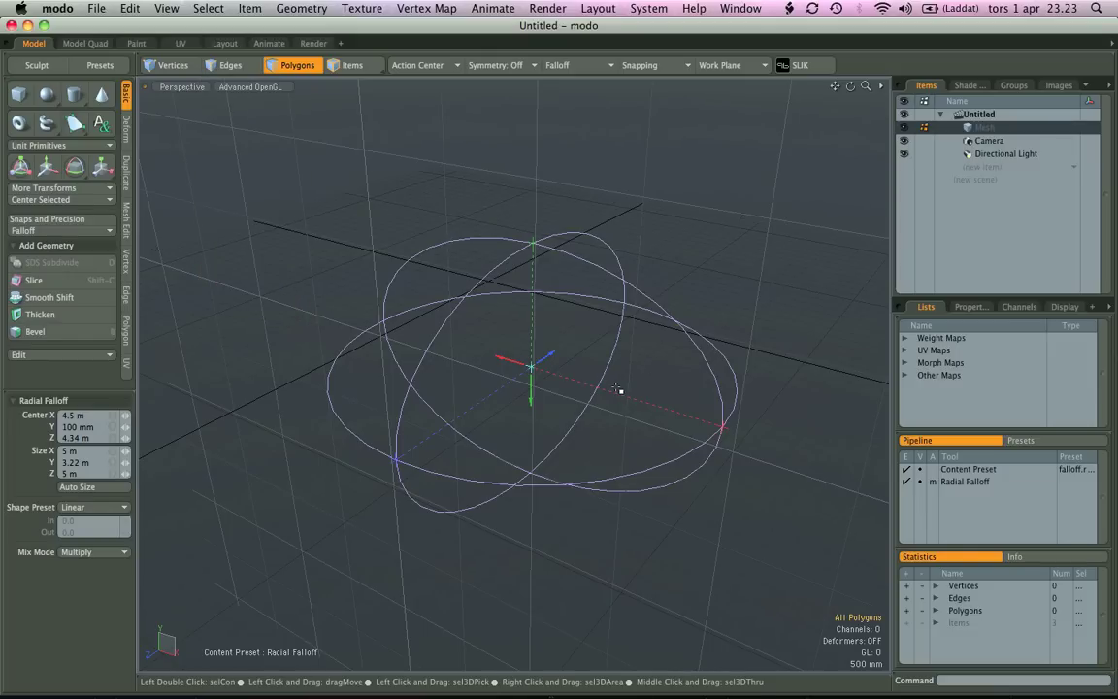
{"action": "key", "text": "space"}
{"action": "left_click_drag", "start_coordinate": [606, 394], "coordinate": [392, 314], "text": "alt"}
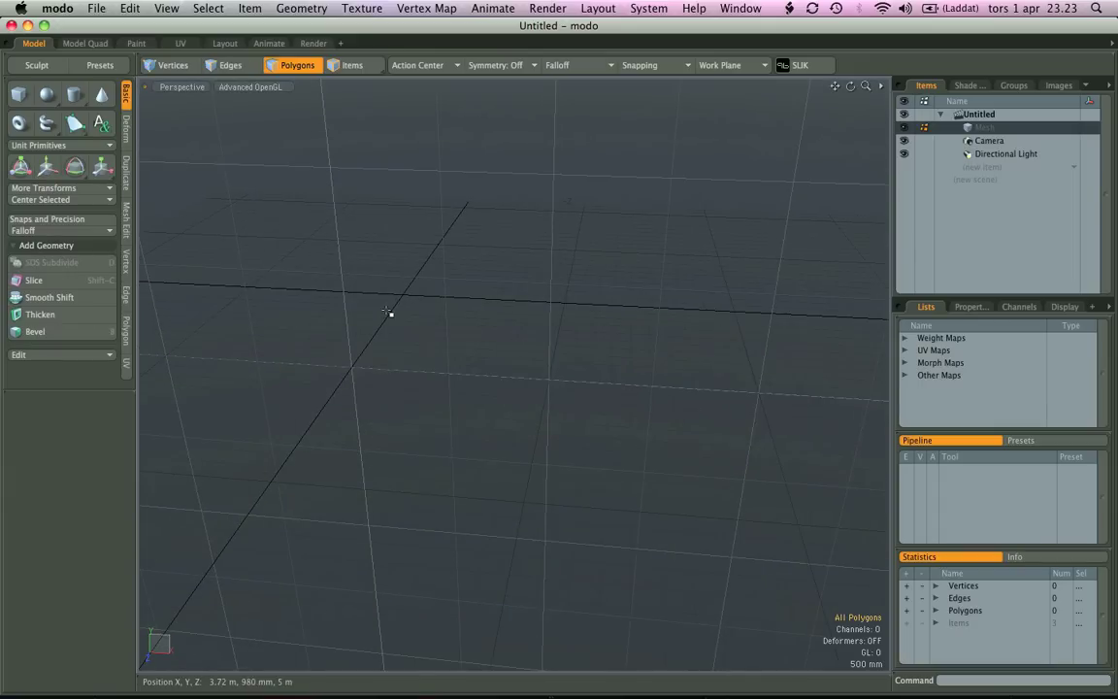
- Add a unit cube and array it in item mode with counts of 10 in X, 1 in Y and 10 in Z
{"action": "left_click", "coordinate": [19, 93]}
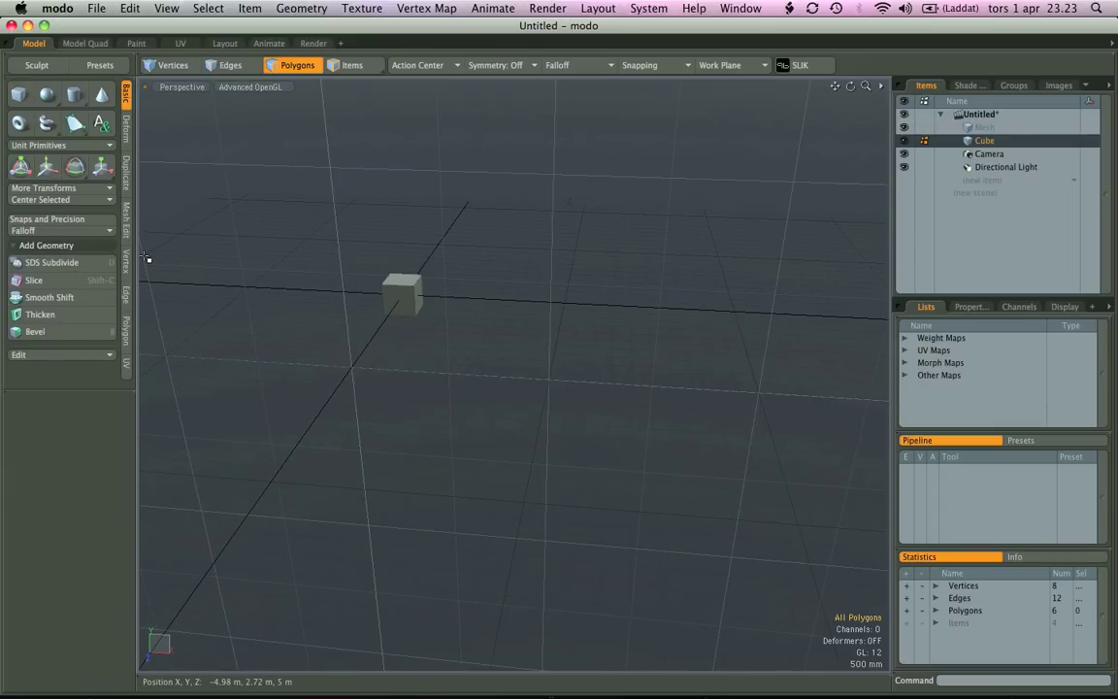
{"action": "left_click", "coordinate": [351, 68]}
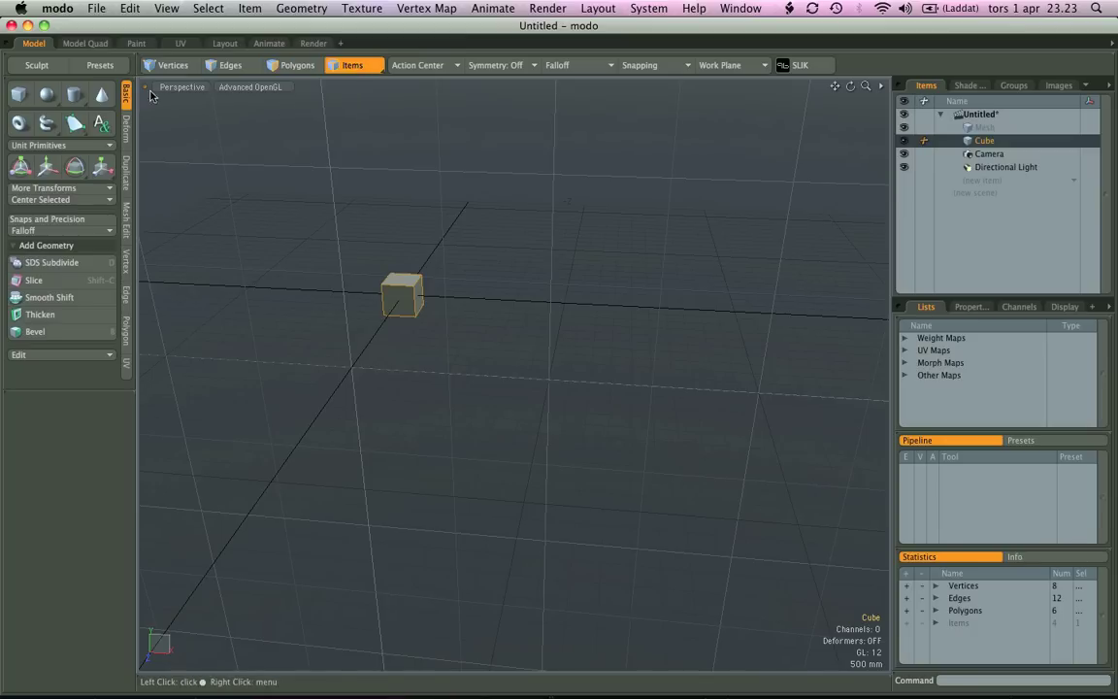
{"action": "left_click", "coordinate": [123, 180]}
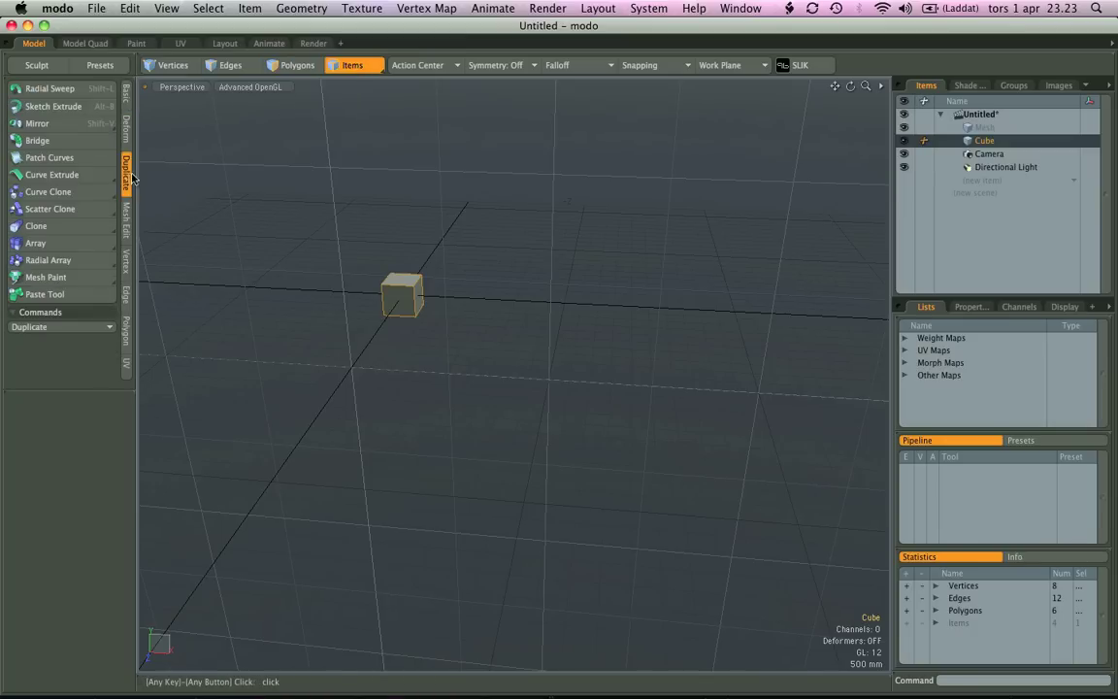
{"action": "left_click", "coordinate": [67, 245]}
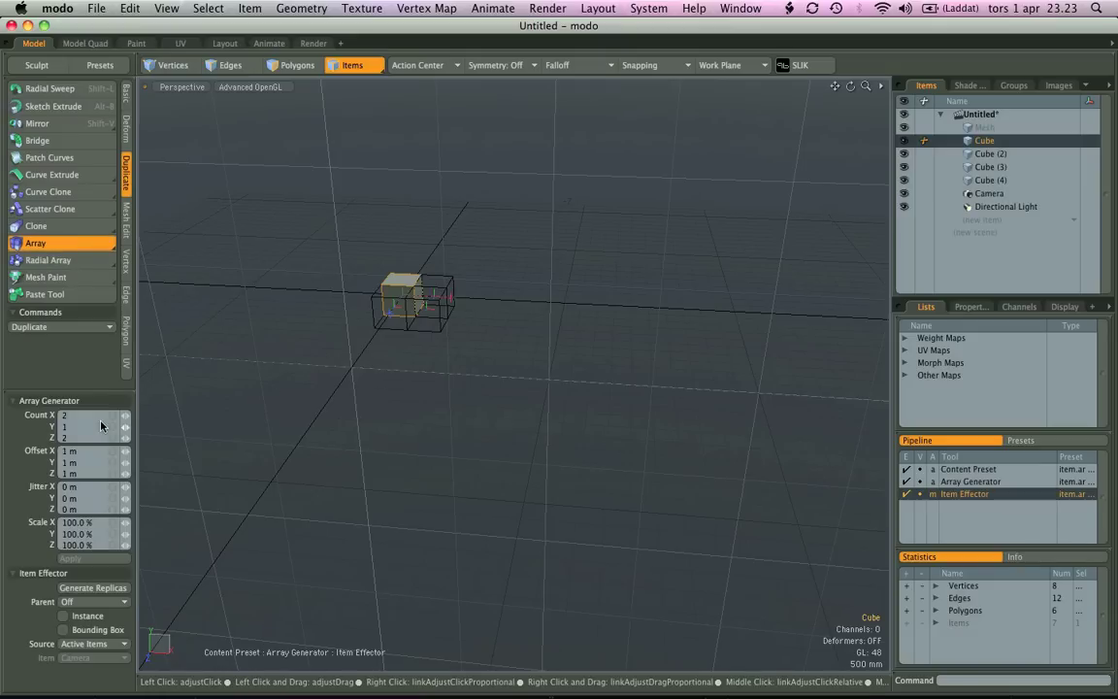
{"action": "key", "text": "Return"}
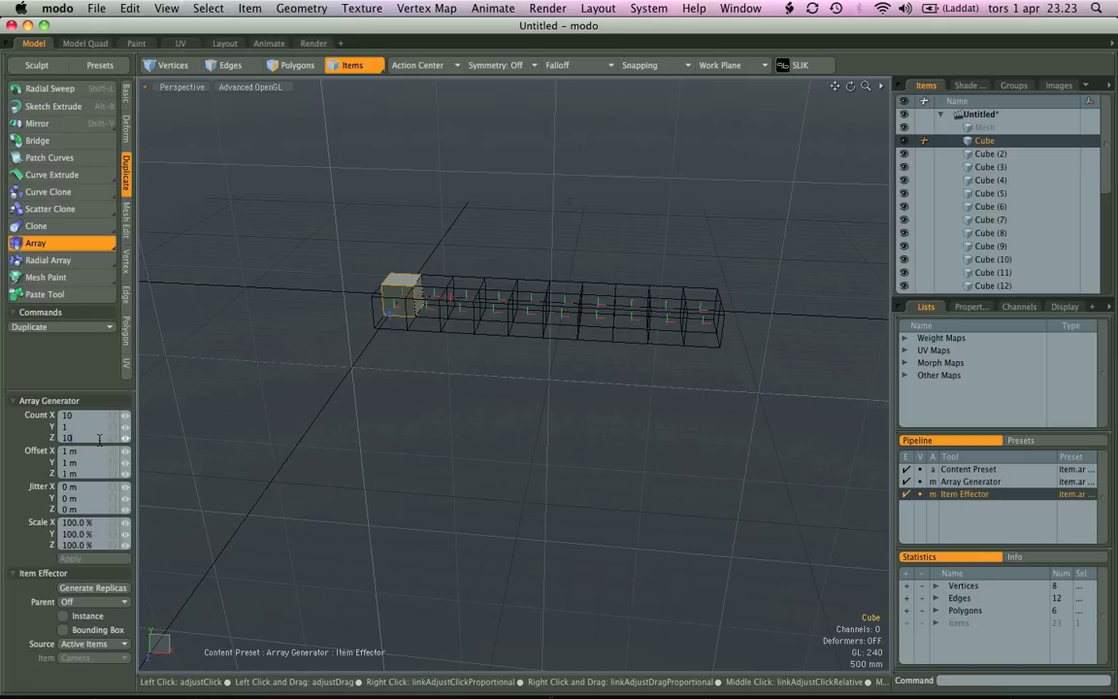
{"action": "type", "text": "10"}
{"action": "key", "text": "Return"}
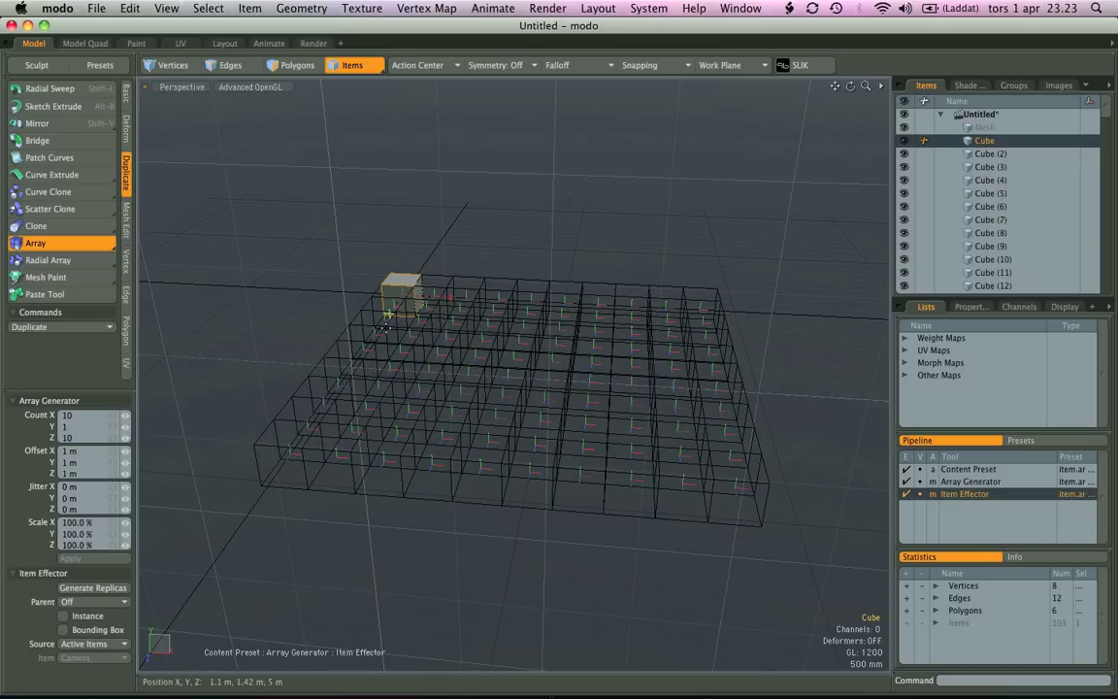
- Set the array's Parent option to Root and check the copies nested under the original cube in the item hierarchy
{"action": "left_click_drag", "start_coordinate": [375, 357], "coordinate": [453, 320], "text": "alt"}
{"action": "left_click_drag", "start_coordinate": [311, 377], "coordinate": [355, 363], "text": "alt"}
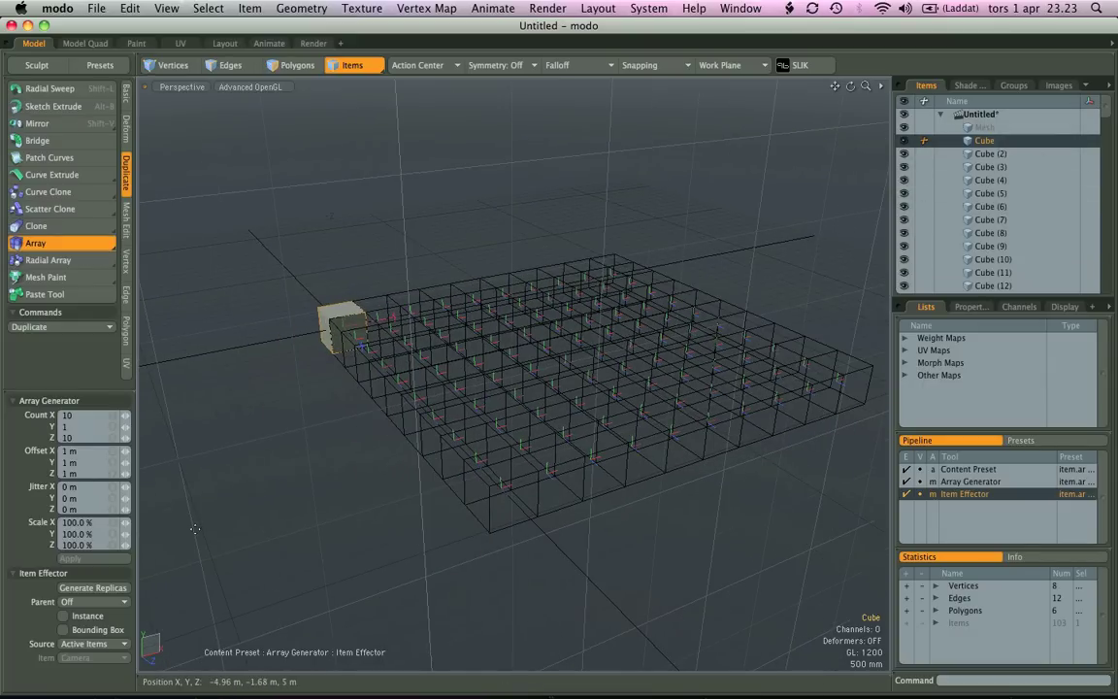
{"action": "left_click", "coordinate": [107, 602]}
{"action": "left_click", "coordinate": [116, 624]}
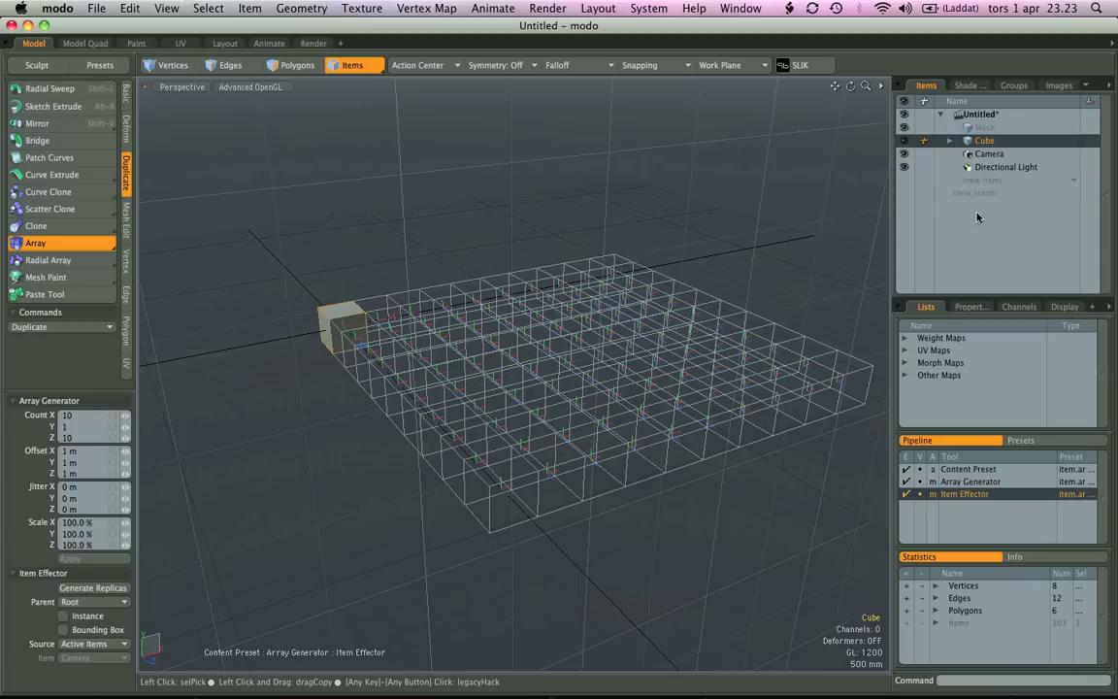
{"action": "left_click", "coordinate": [950, 142]}
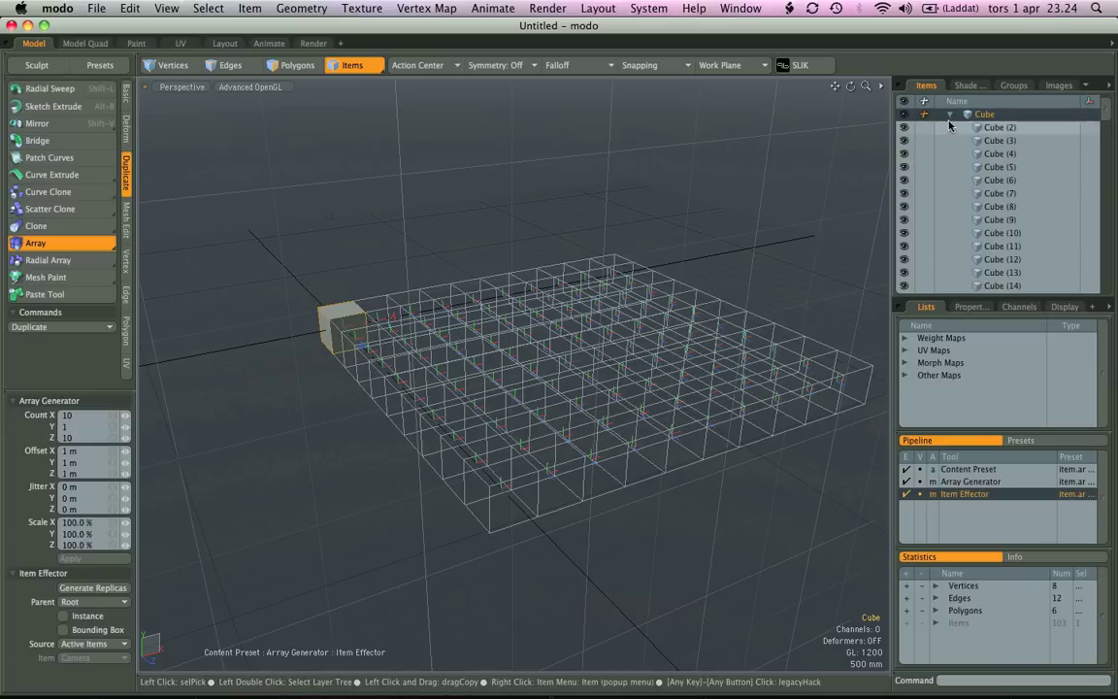
{"action": "left_click", "coordinate": [949, 116]}
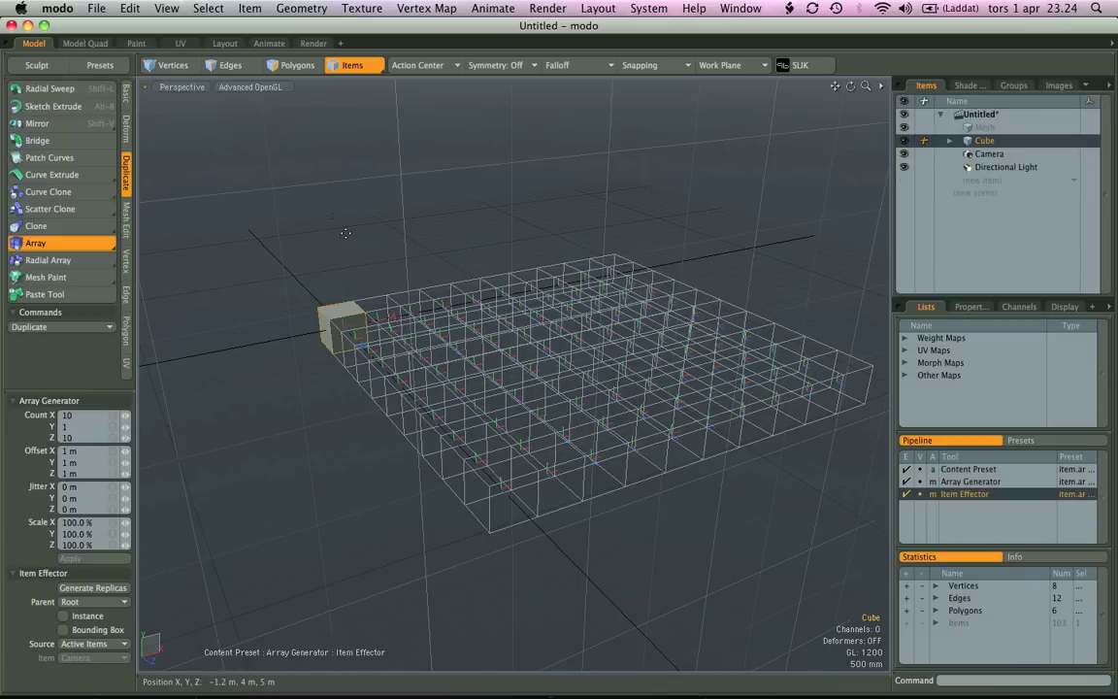
- Exit the Array tool and select all the arrayed cube items in the viewport
{"action": "left_click_drag", "start_coordinate": [345, 233], "coordinate": [381, 229], "text": "alt"}
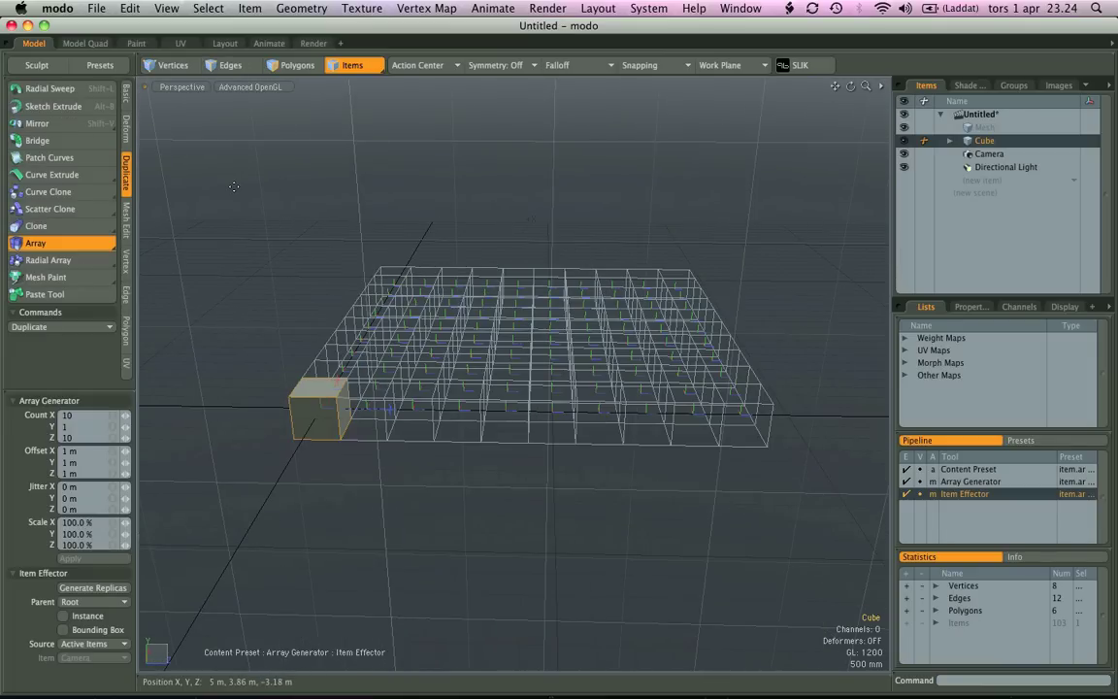
{"action": "key", "text": "space"}
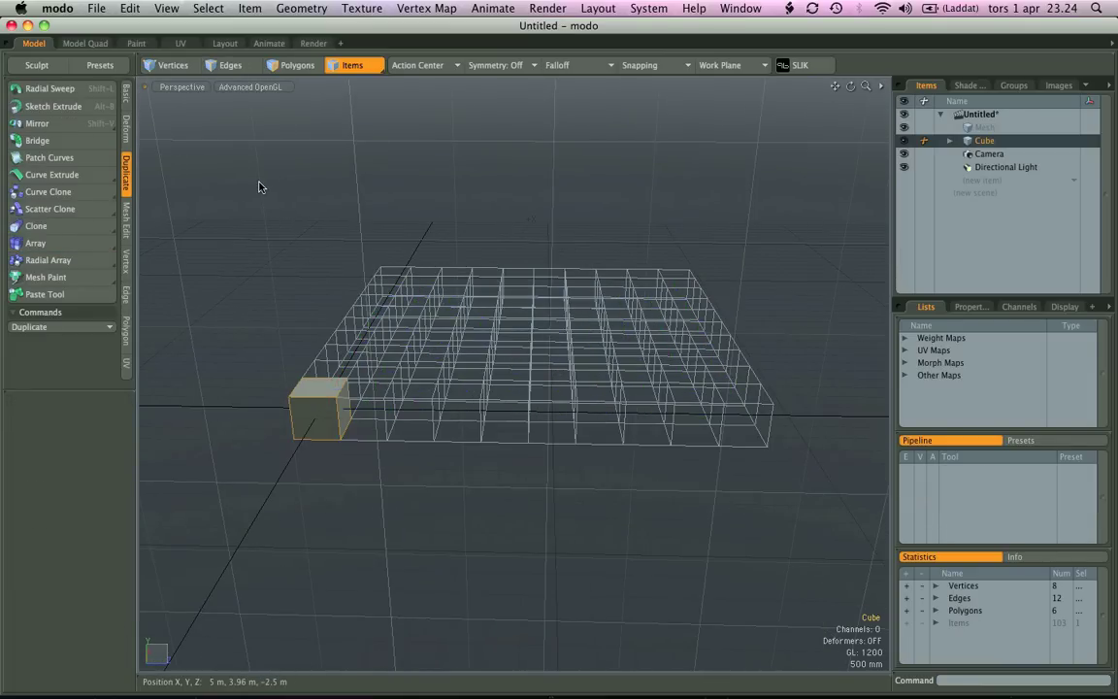
{"action": "left_click_drag", "start_coordinate": [259, 185], "coordinate": [821, 557]}
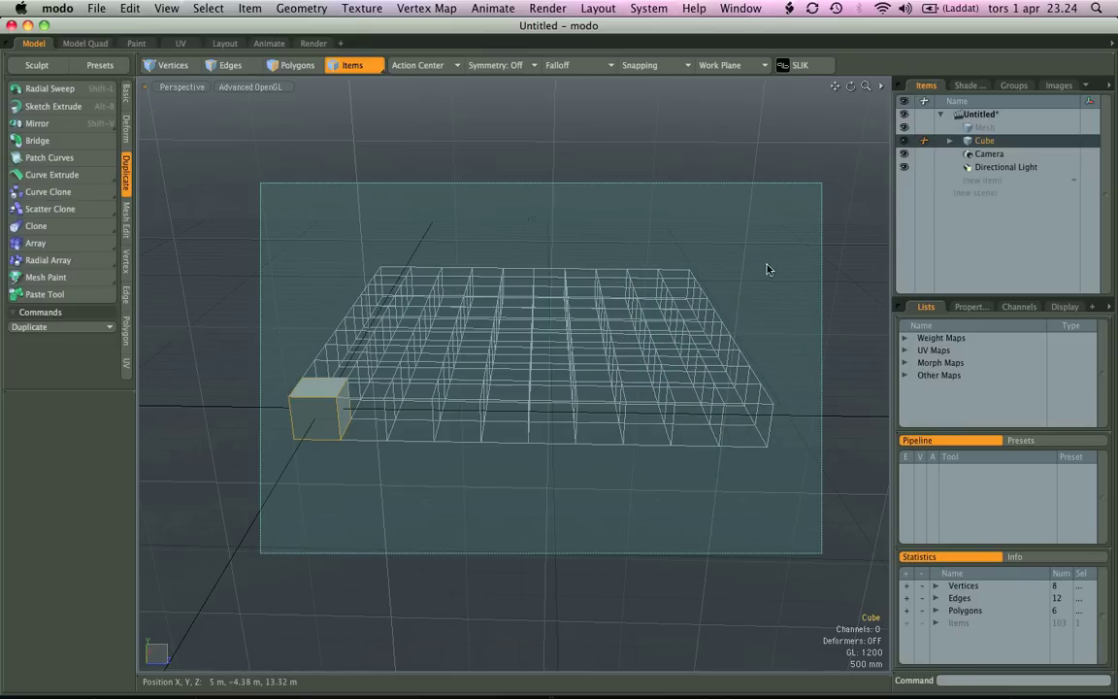
- Apply a radial falloff to the selected cubes, auto-size it to the grid and raise its Y size to about 4.7 m
{"action": "left_click_drag", "start_coordinate": [721, 232], "coordinate": [524, 231], "text": "alt"}
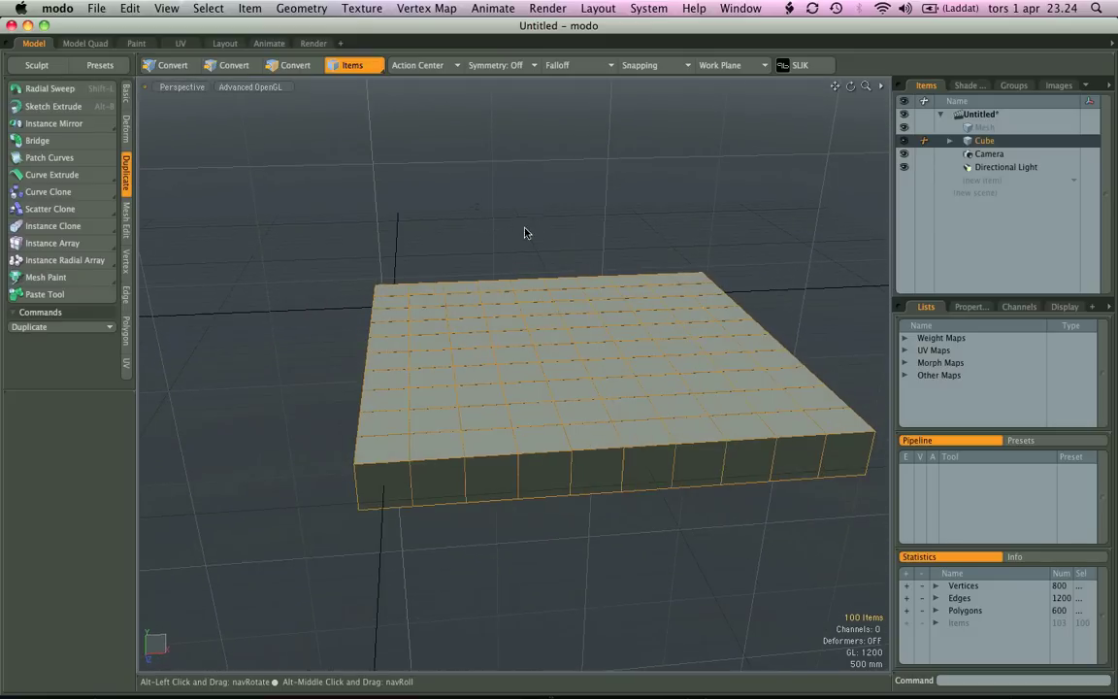
{"action": "left_click", "coordinate": [608, 66]}
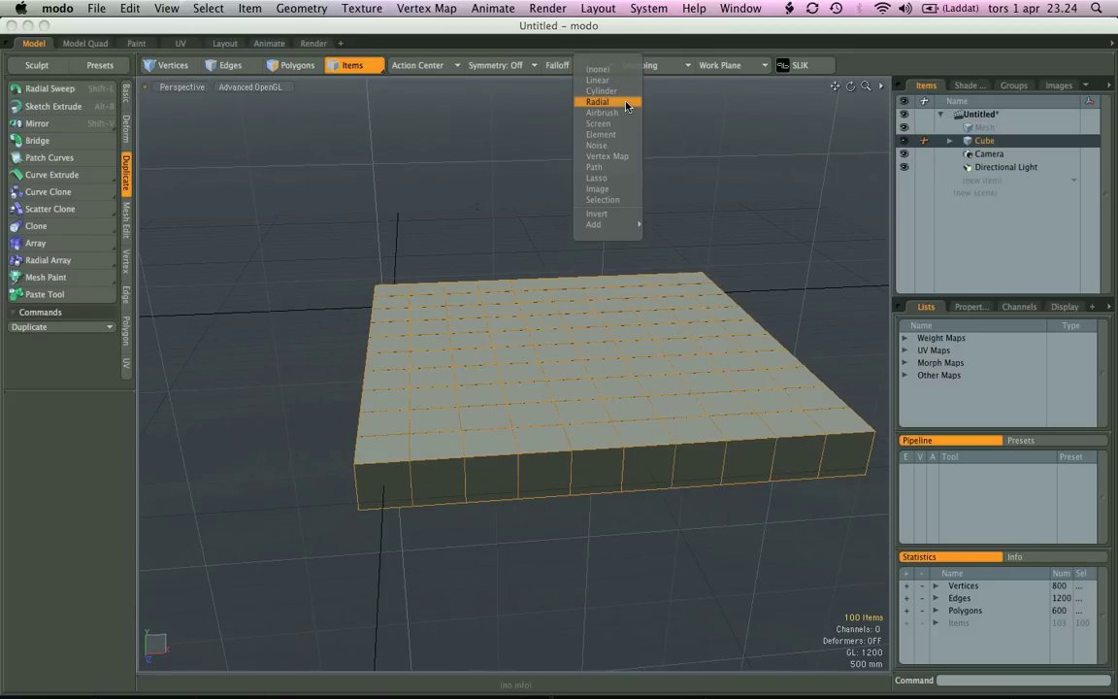
{"action": "left_click", "coordinate": [625, 103]}
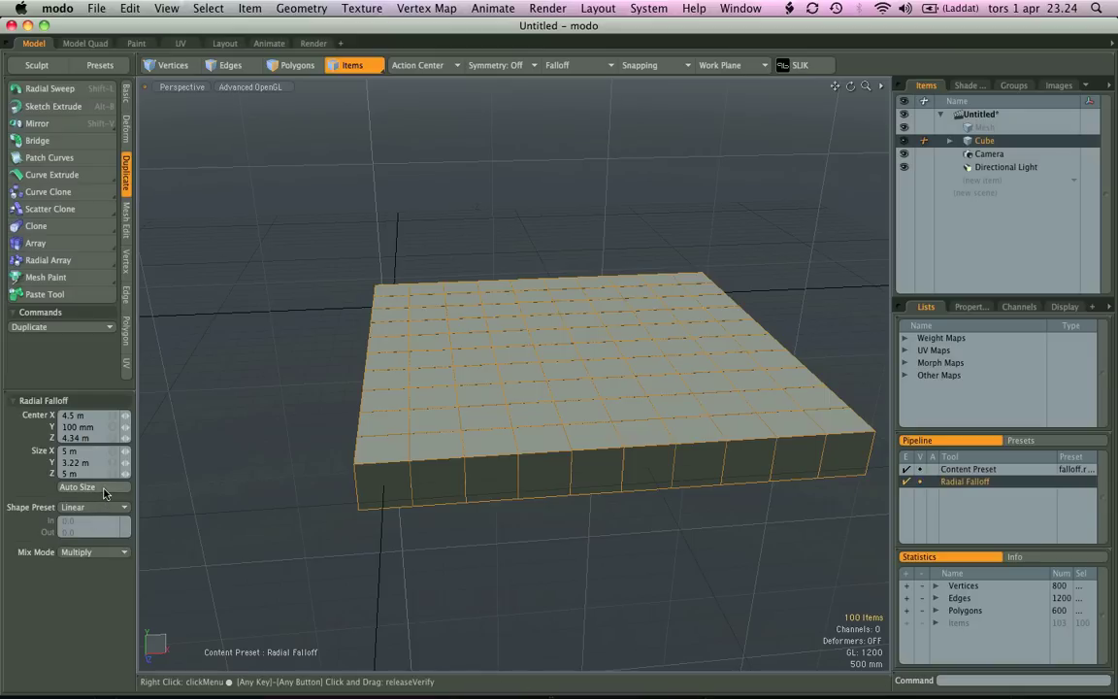
{"action": "left_click", "coordinate": [104, 487]}
{"action": "left_click_drag", "start_coordinate": [589, 305], "coordinate": [593, 316], "text": "alt"}
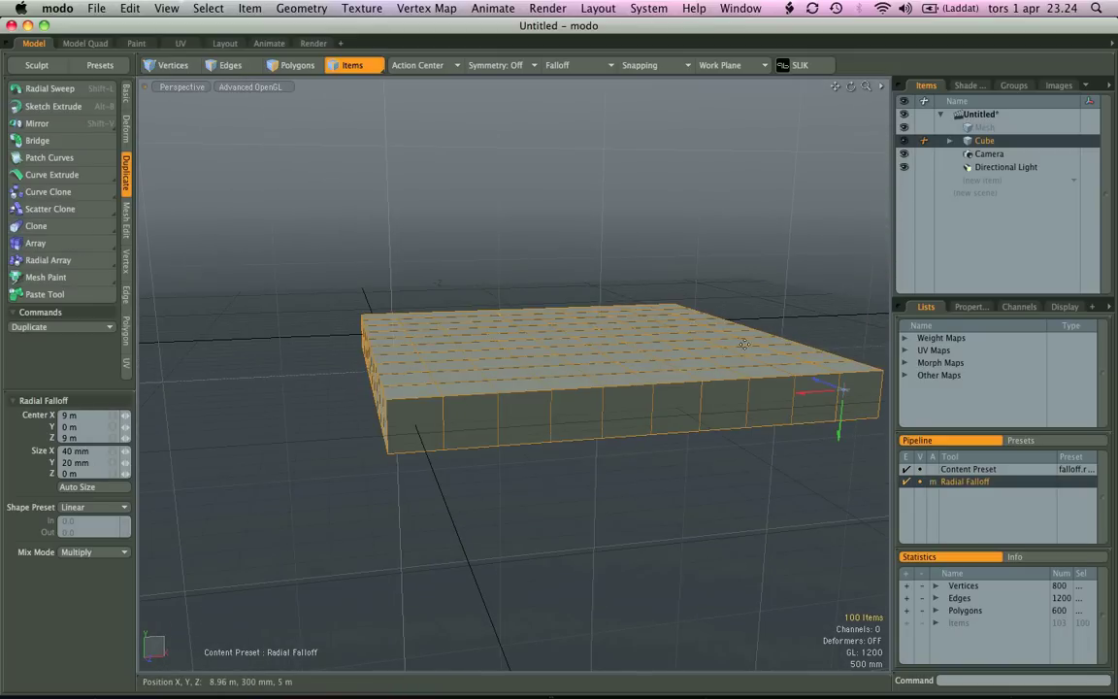
{"action": "left_click", "coordinate": [76, 490]}
{"action": "left_click_drag", "start_coordinate": [571, 338], "coordinate": [578, 162]}
{"action": "left_click_drag", "start_coordinate": [301, 233], "coordinate": [325, 200], "text": "alt"}
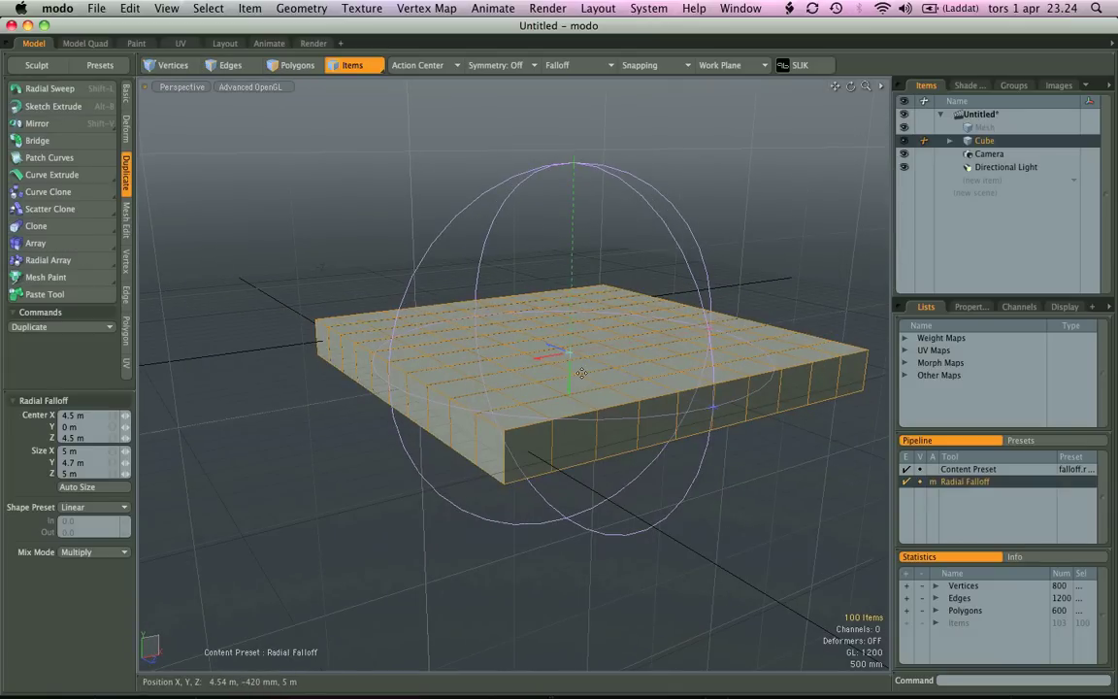
- Move the selected cube items up about 6.68 m in Y with the radial falloff active
{"action": "left_click_drag", "start_coordinate": [618, 365], "coordinate": [595, 381], "text": "alt"}
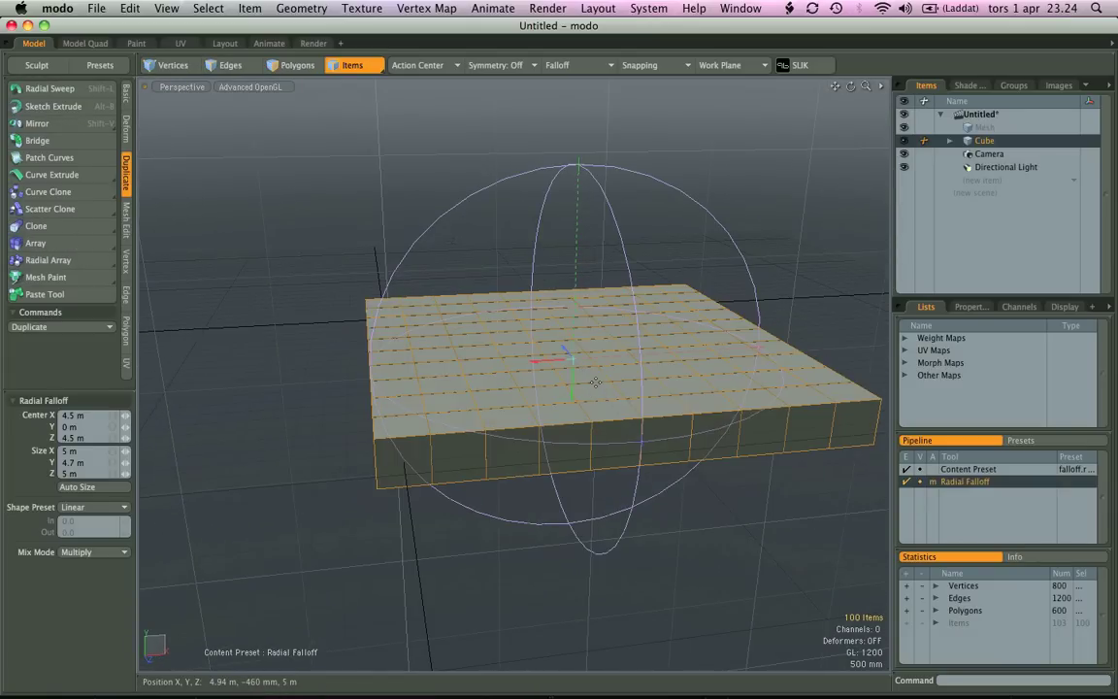
{"action": "key", "text": "w"}
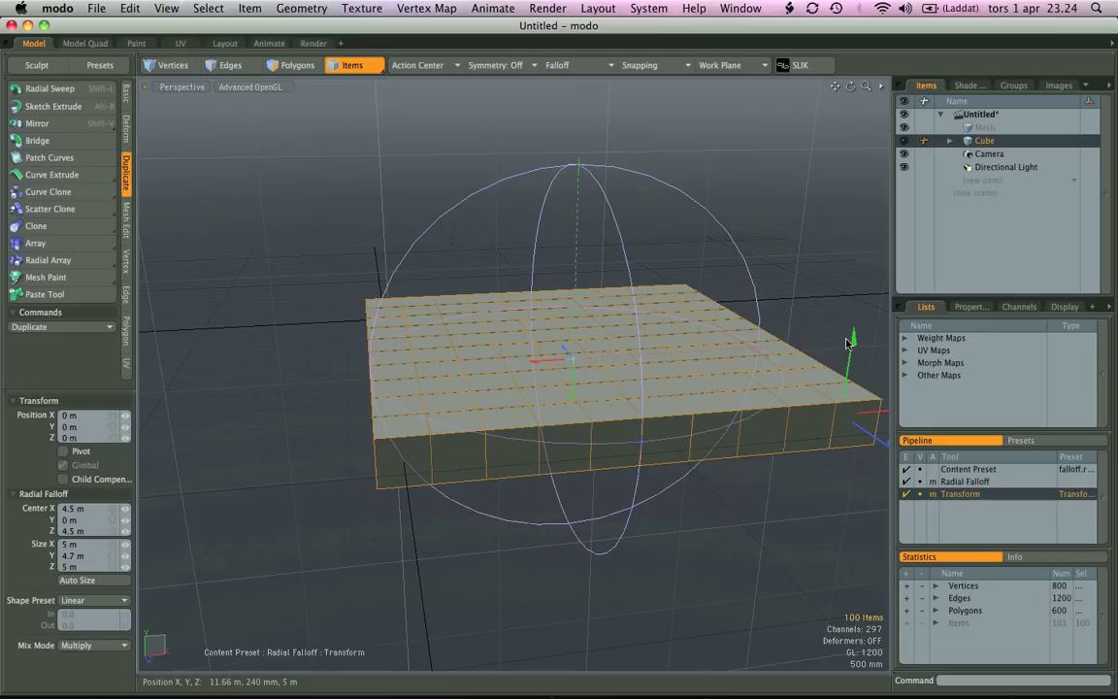
{"action": "left_click_drag", "start_coordinate": [840, 412], "coordinate": [869, 133]}
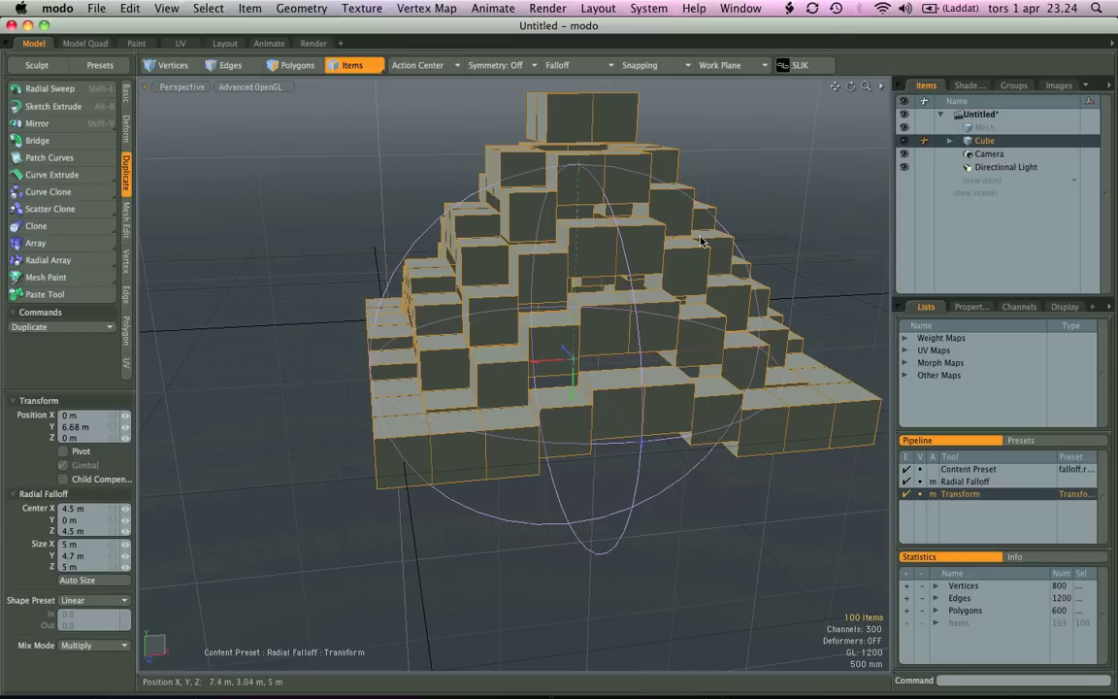
- Examine the raised cube items from several angles and distances to see how the radial falloff offsets each cube
{"action": "left_click_drag", "start_coordinate": [779, 217], "coordinate": [748, 229], "text": "alt"}
{"action": "scroll", "coordinate": [748, 229], "scroll_direction": "down", "scroll_amount": 3}
{"action": "left_click_drag", "start_coordinate": [740, 177], "coordinate": [545, 229], "text": "alt"}
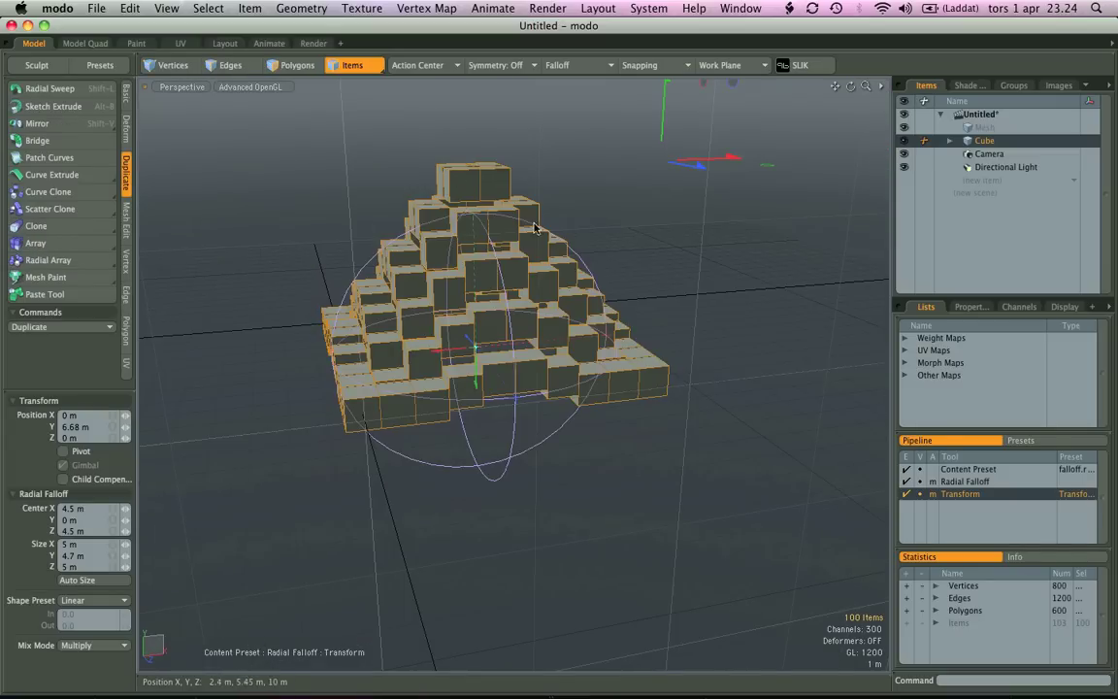
{"action": "scroll", "coordinate": [471, 194], "scroll_direction": "up", "scroll_amount": 2}
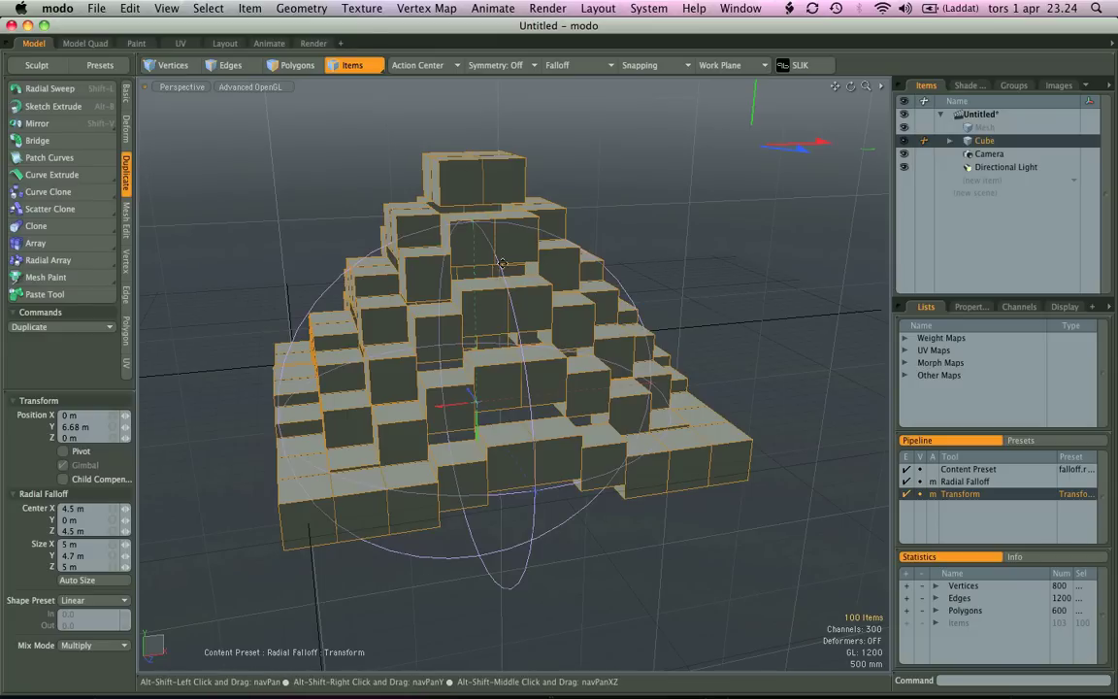
{"action": "left_click_drag", "start_coordinate": [449, 239], "coordinate": [515, 255], "text": "alt"}
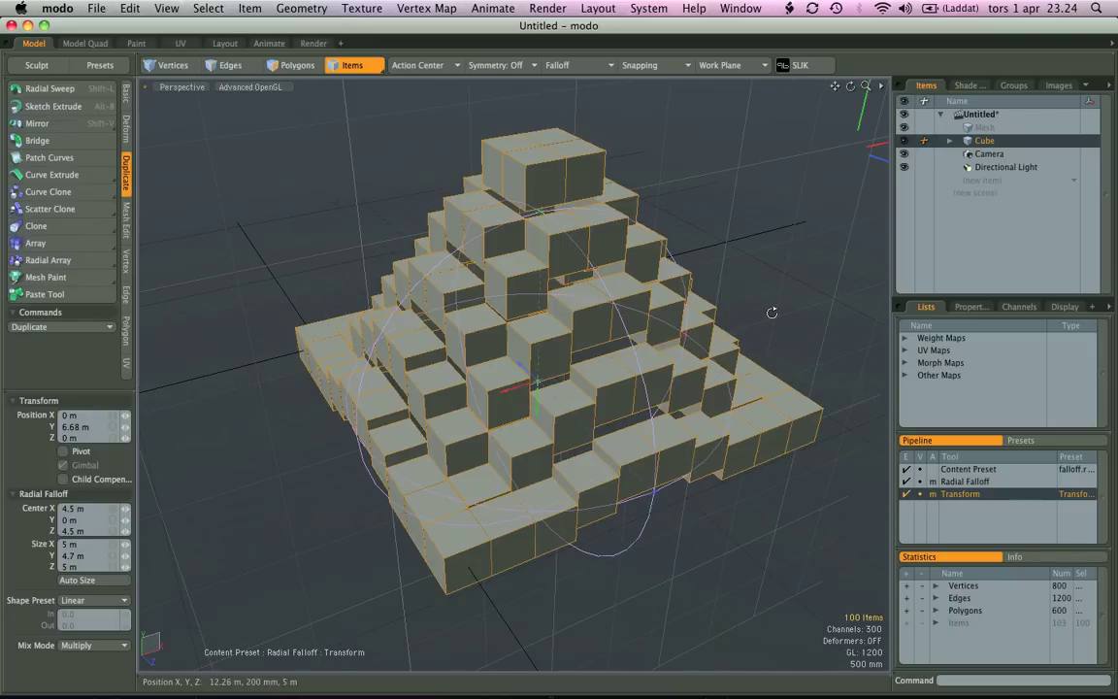
{"action": "left_click_drag", "start_coordinate": [771, 311], "coordinate": [709, 345], "text": "alt"}
{"action": "scroll", "coordinate": [719, 294], "scroll_direction": "down", "scroll_amount": 2}
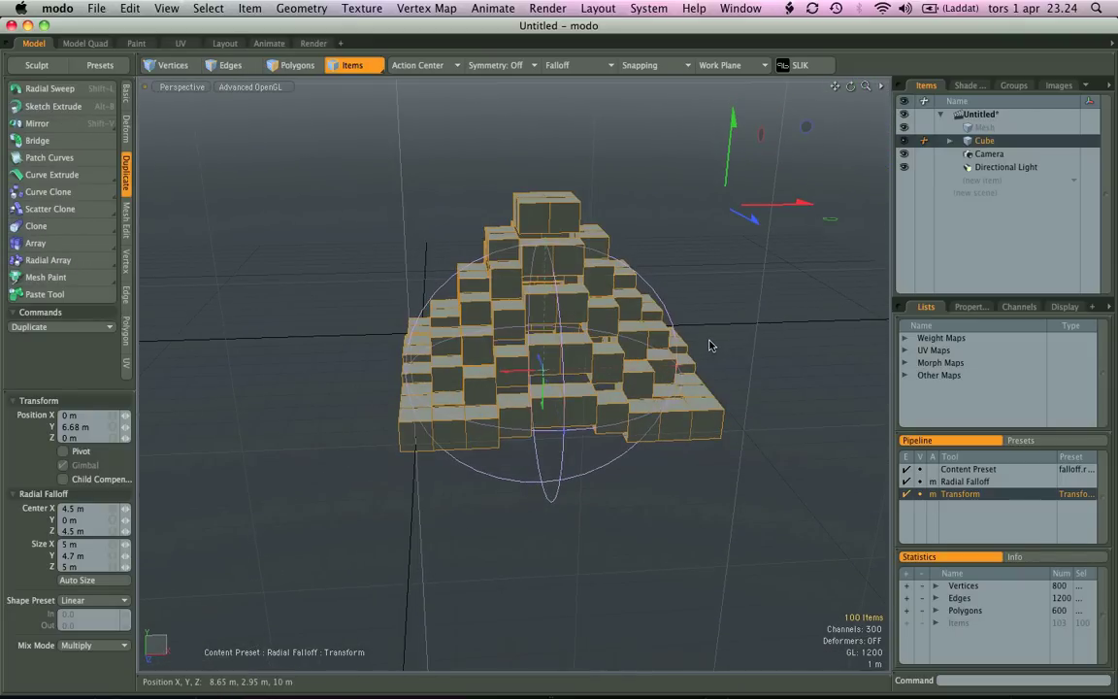
{"action": "scroll", "coordinate": [591, 280], "scroll_direction": "up", "scroll_amount": 3}
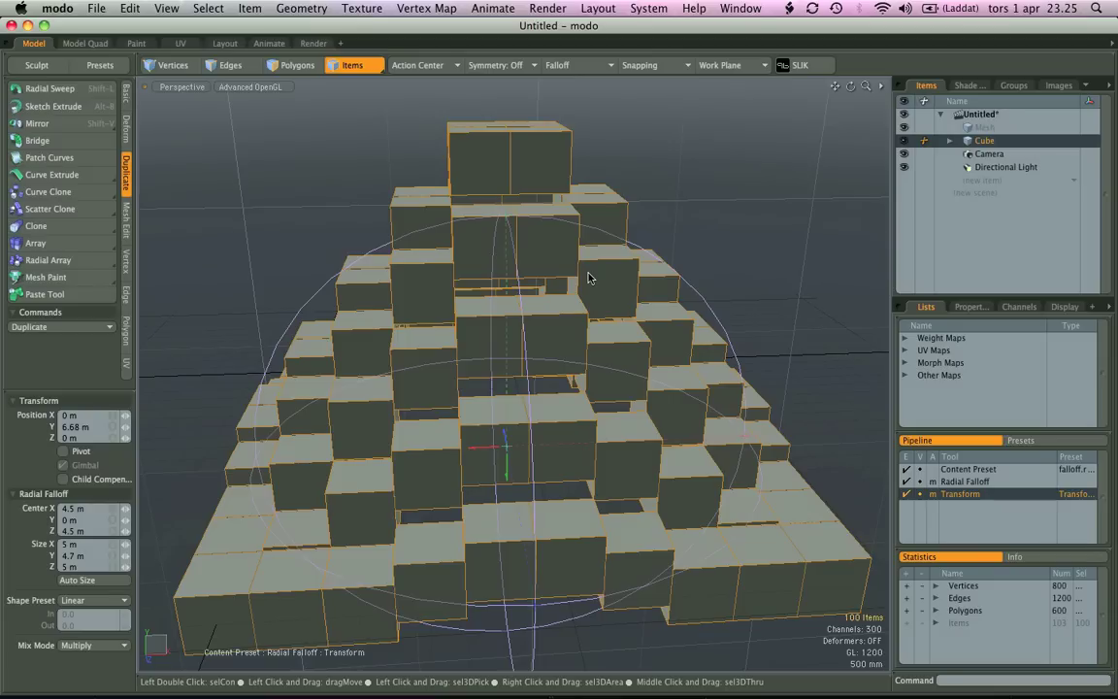
{"action": "scroll", "coordinate": [576, 282], "scroll_direction": "down", "scroll_amount": 3}
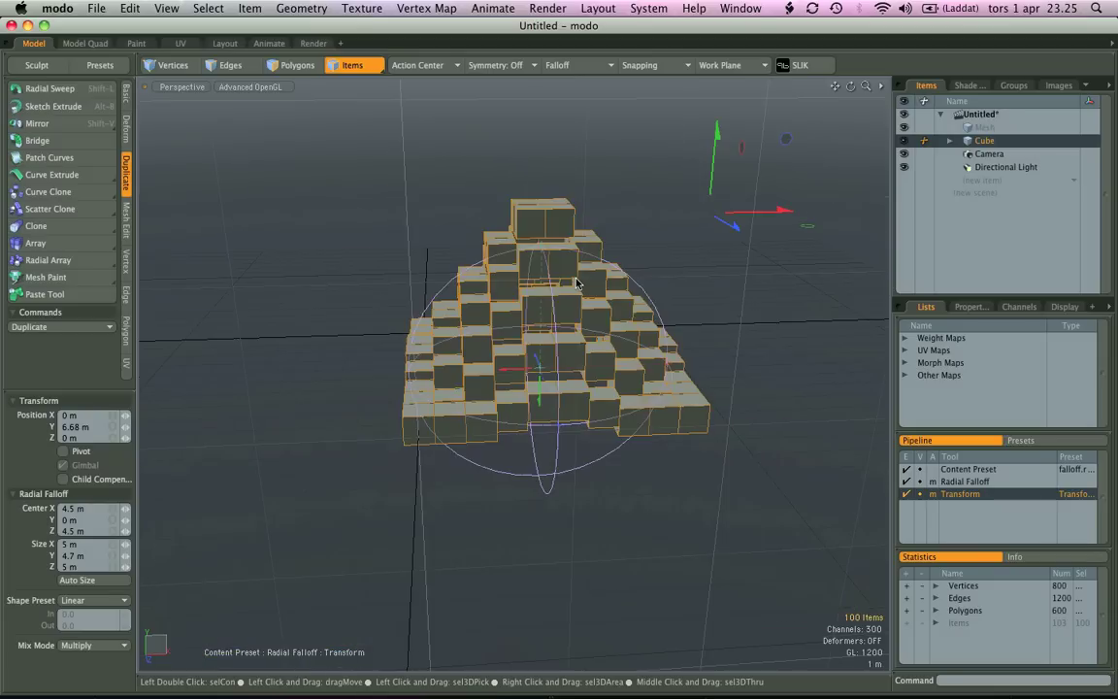
- Lower the cubes' Y offset to about 5.88 m, then raise it to about 8.28 m
{"action": "left_click", "coordinate": [716, 121]}
{"action": "left_click_drag", "start_coordinate": [716, 121], "coordinate": [705, 237]}
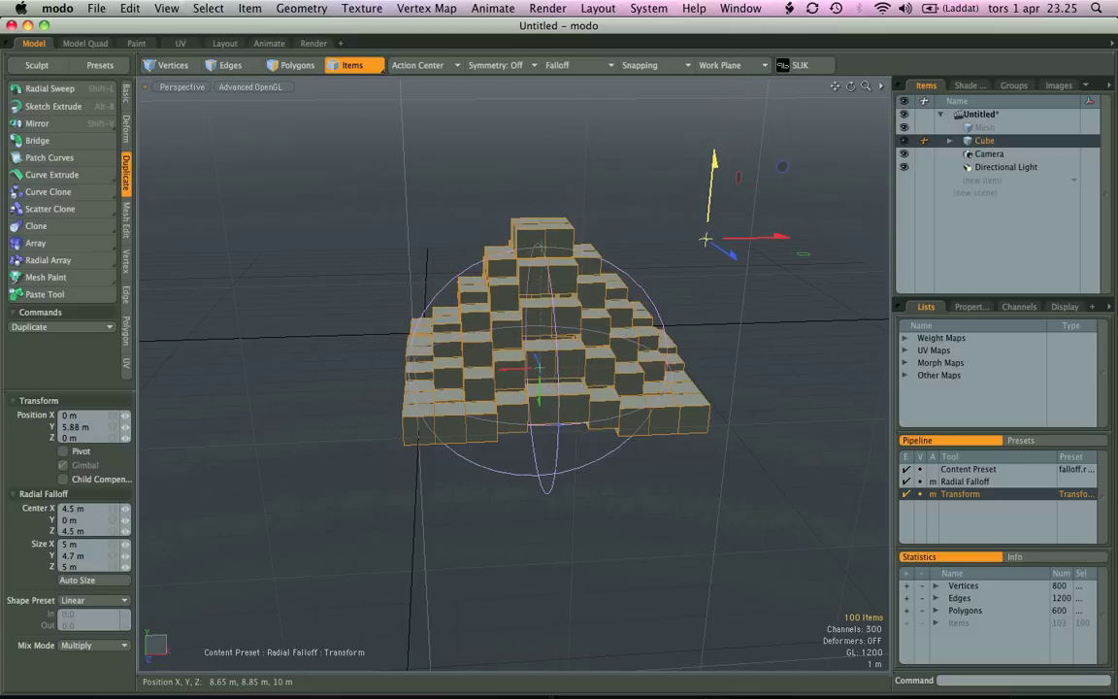
{"action": "left_click_drag", "start_coordinate": [429, 244], "coordinate": [513, 370], "text": "alt"}
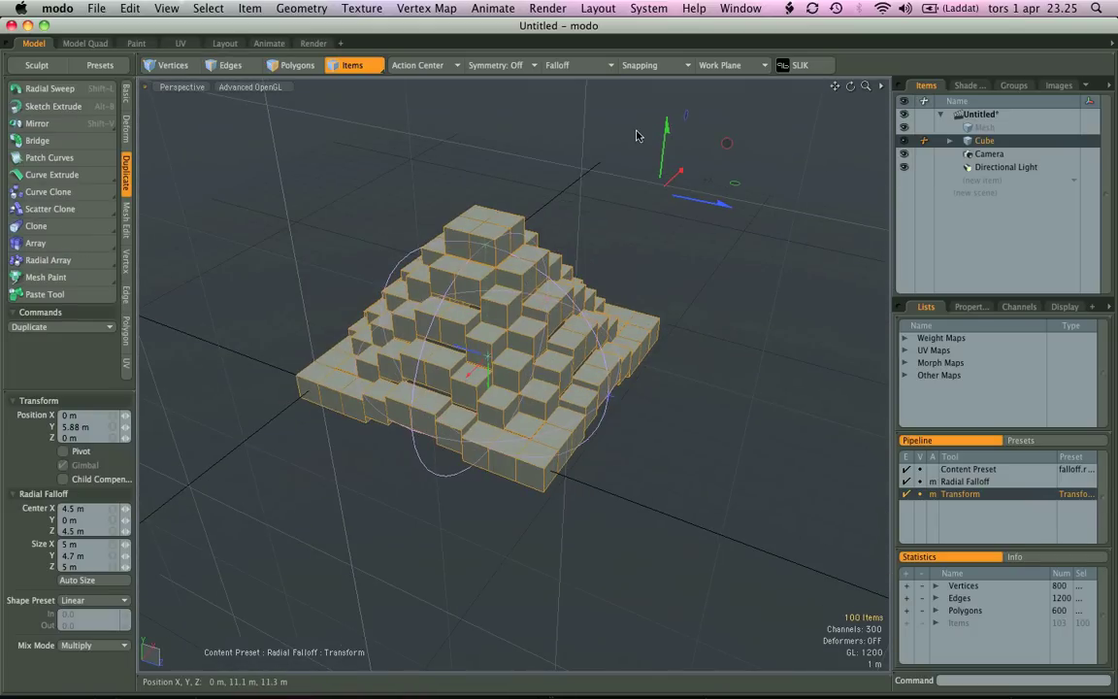
{"action": "left_click_drag", "start_coordinate": [658, 191], "coordinate": [665, 138]}
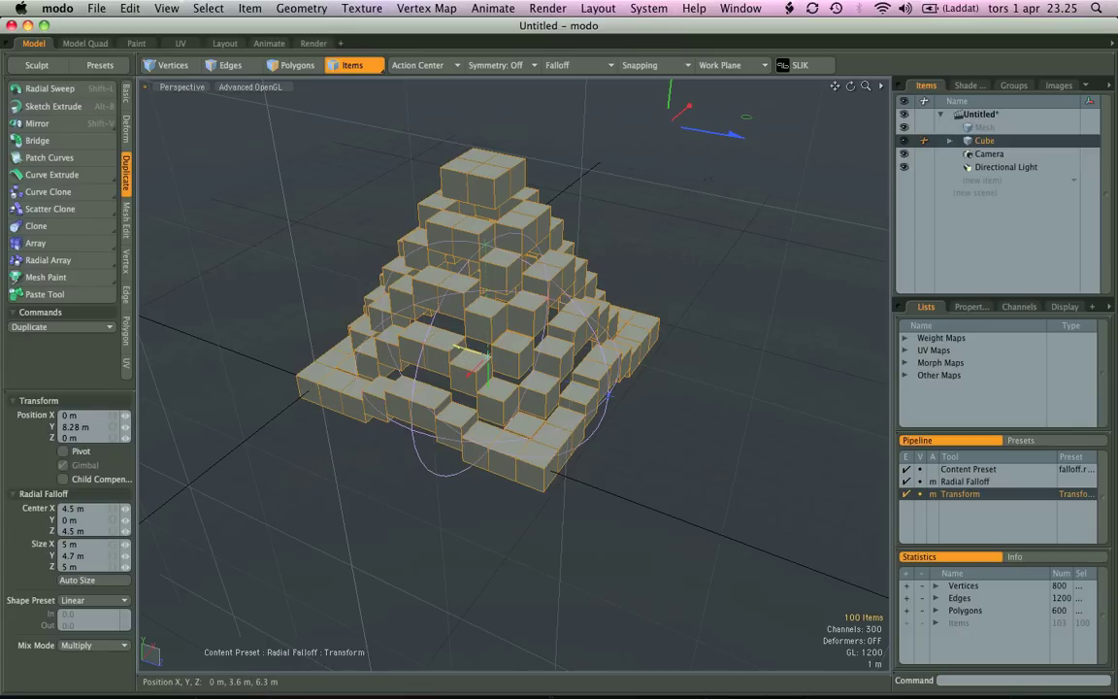
- Shift the radial falloff's center along Z so the peak moves off the middle of the cube grid
{"action": "left_click_drag", "start_coordinate": [504, 359], "coordinate": [522, 368]}
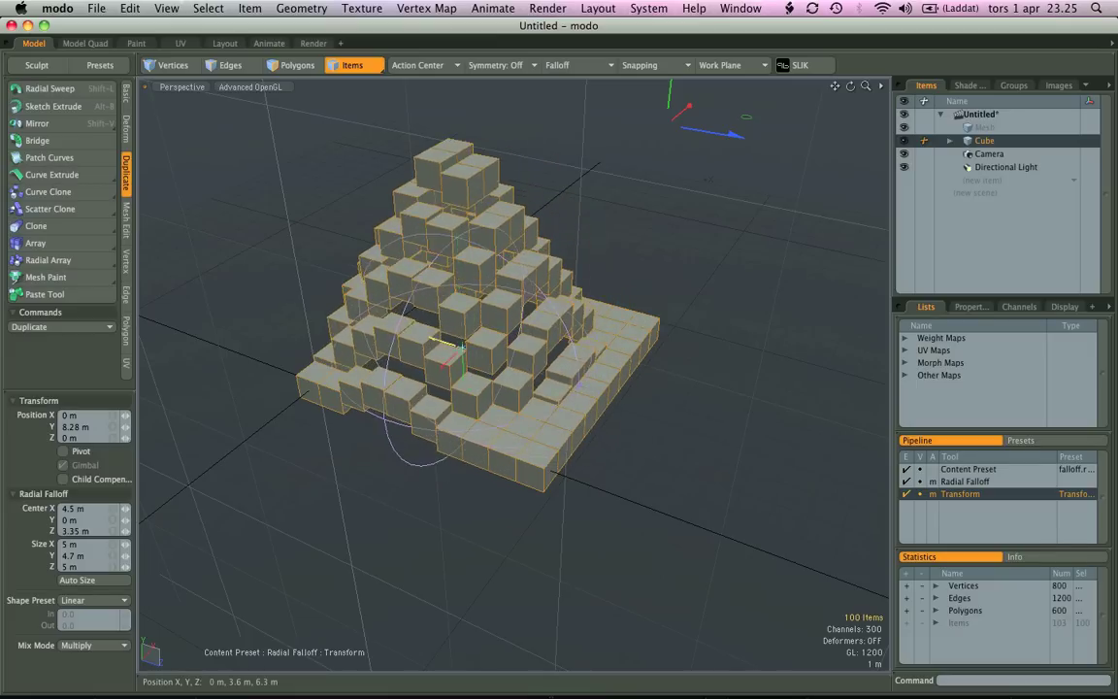
{"action": "left_click_drag", "start_coordinate": [462, 346], "coordinate": [420, 336]}
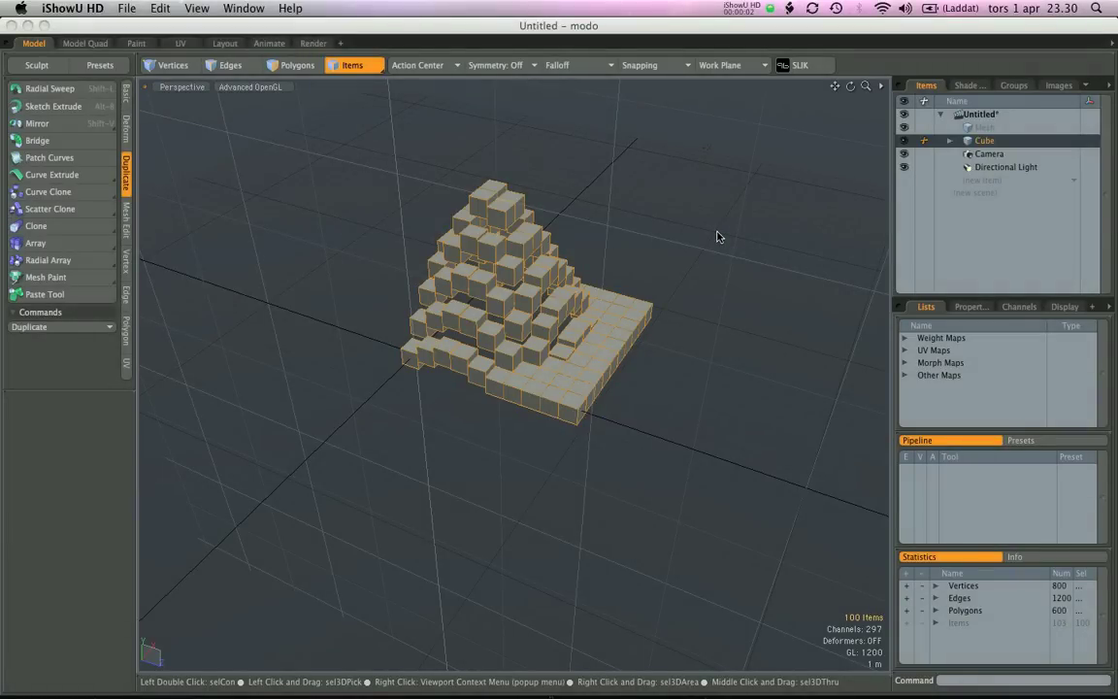
- Apply a noise falloff to the selected cubes and move them about 450 mm in Y and 8.9 m in Z
{"action": "left_click", "coordinate": [596, 65]}
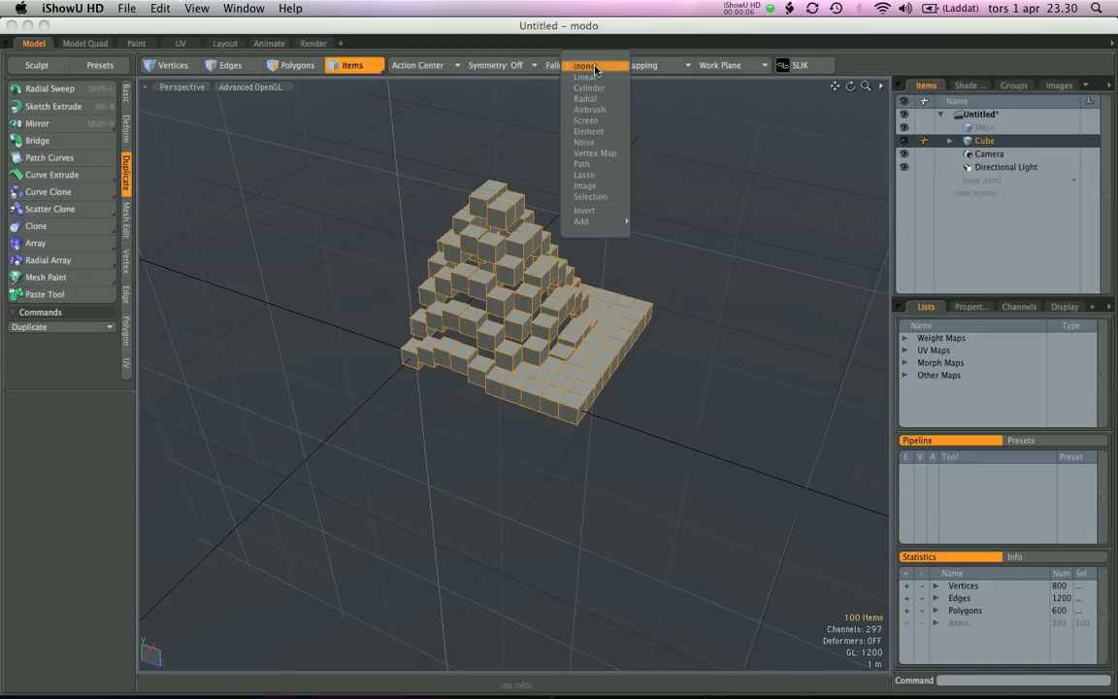
{"action": "left_click", "coordinate": [601, 141]}
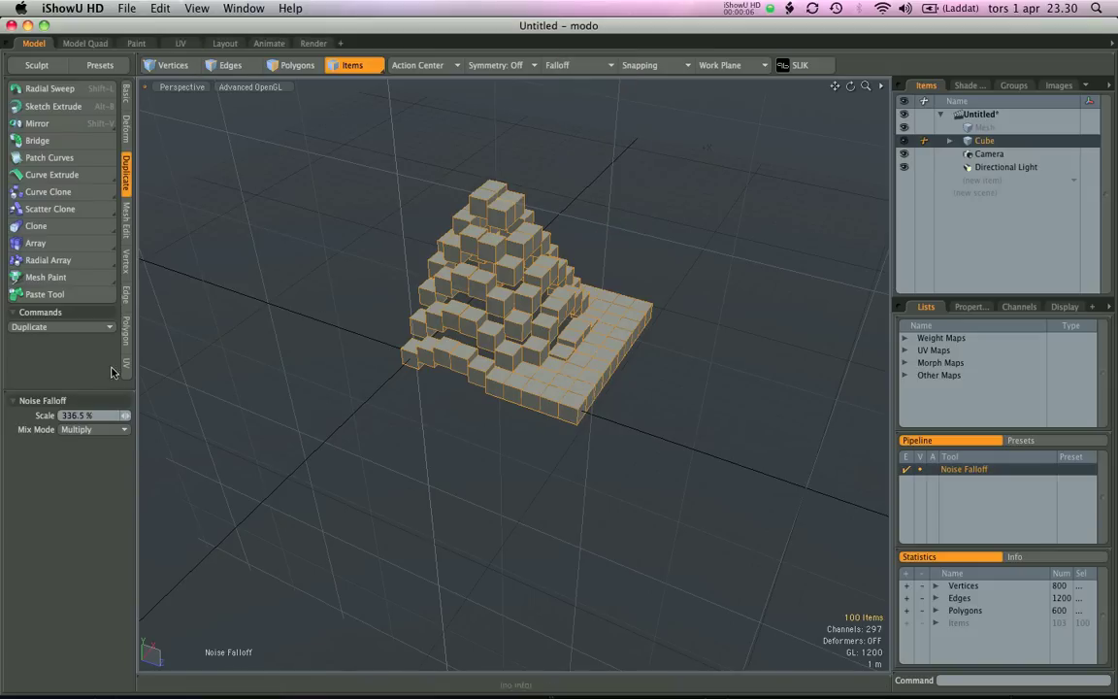
{"action": "key", "text": "y"}
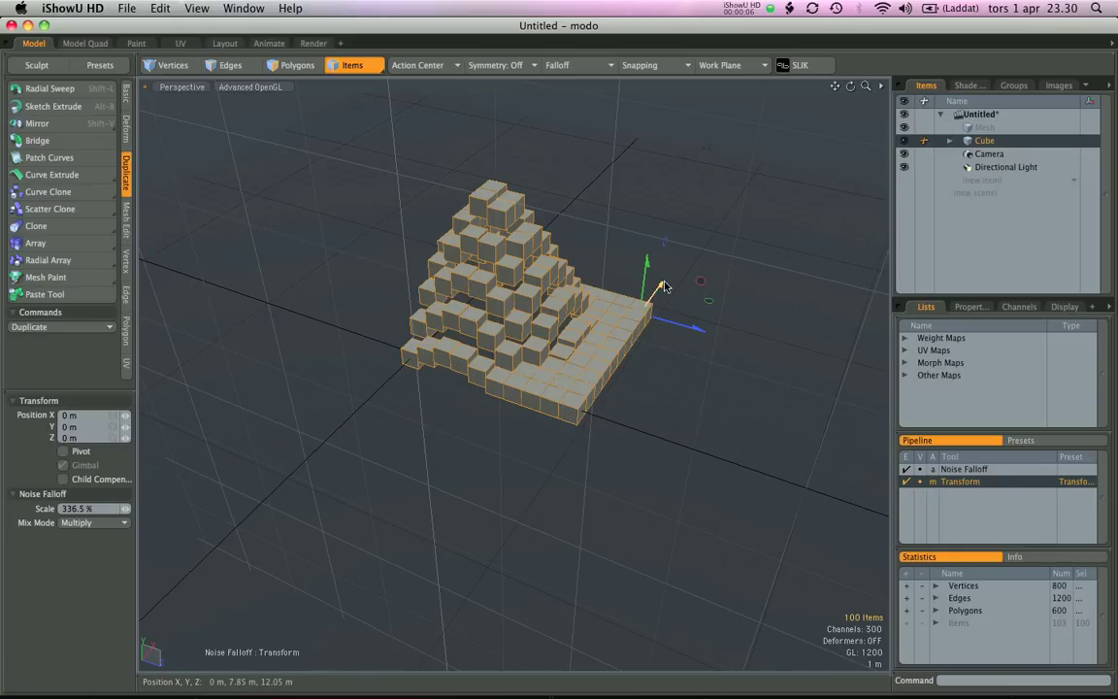
{"action": "left_click", "coordinate": [706, 282]}
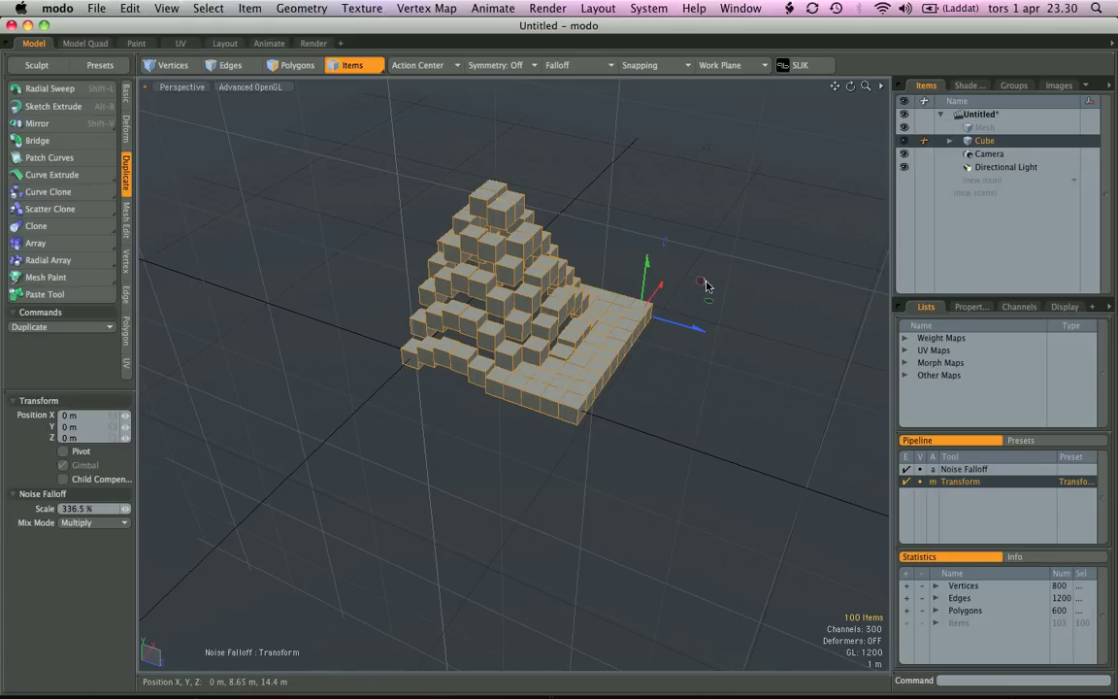
{"action": "left_click_drag", "start_coordinate": [706, 282], "coordinate": [883, 320]}
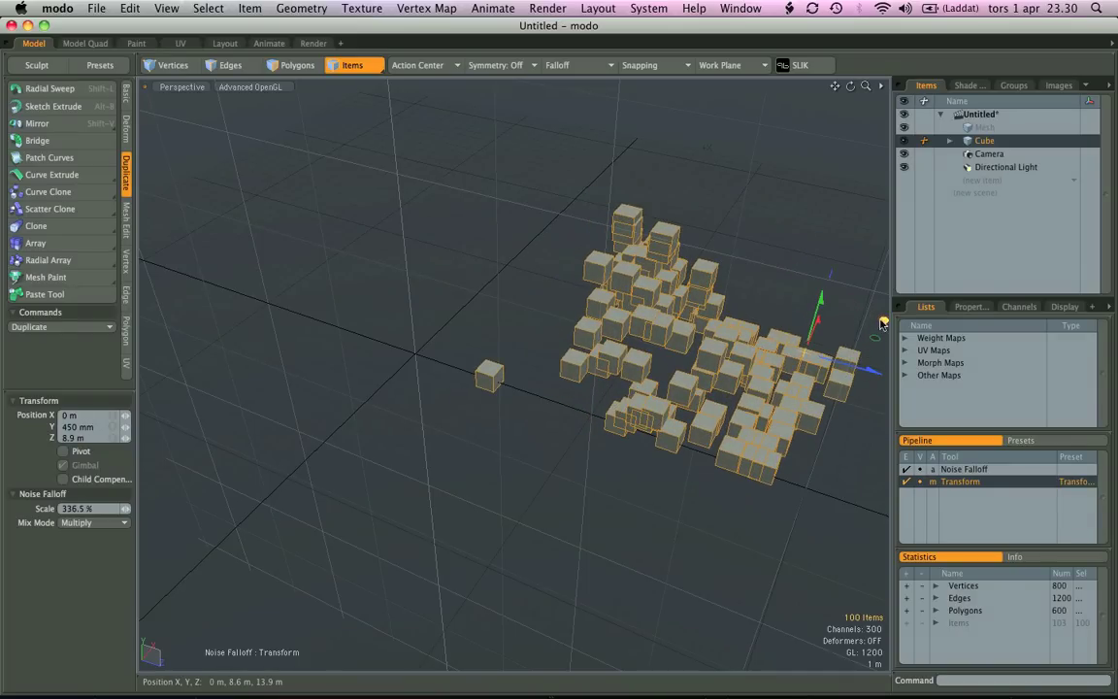
- Change the noise falloff's scale to about 544.5% and set its mix mode to Add
{"action": "left_click_drag", "start_coordinate": [723, 296], "coordinate": [624, 279], "text": "alt+shift"}
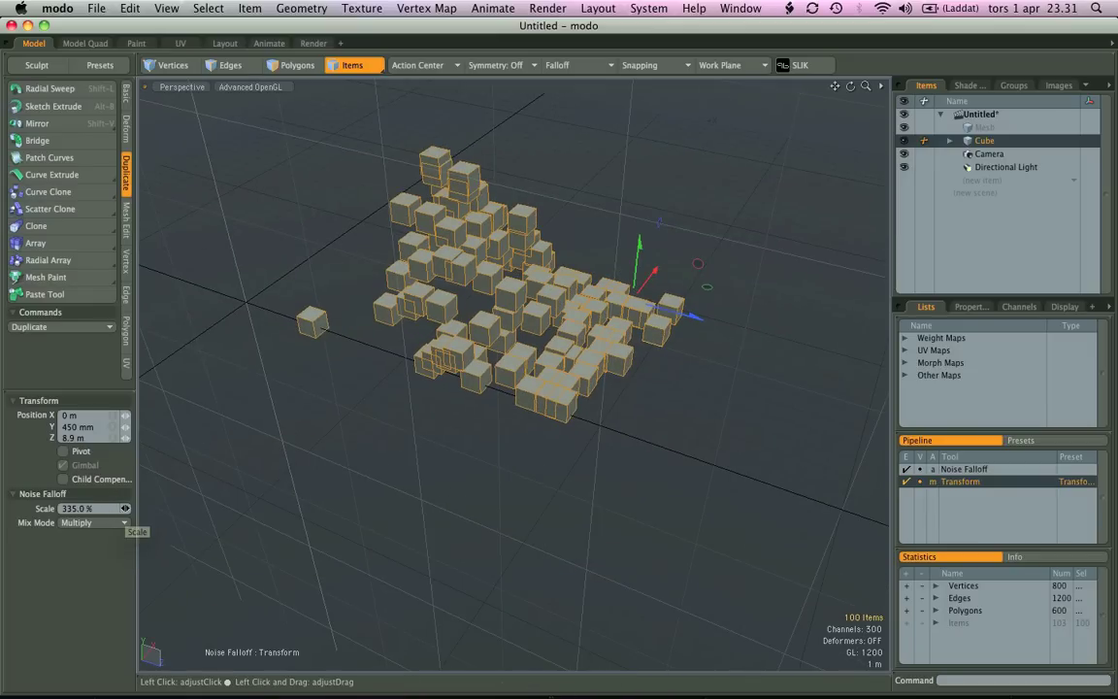
{"action": "mouse_move", "coordinate": [124, 510]}
{"action": "left_mouse_down"}
{"action": "mouse_move", "coordinate": [89, 510]}
{"action": "mouse_move", "coordinate": [135, 509]}
{"action": "mouse_move", "coordinate": [106, 510]}
{"action": "mouse_move", "coordinate": [116, 510]}
{"action": "left_mouse_up"}
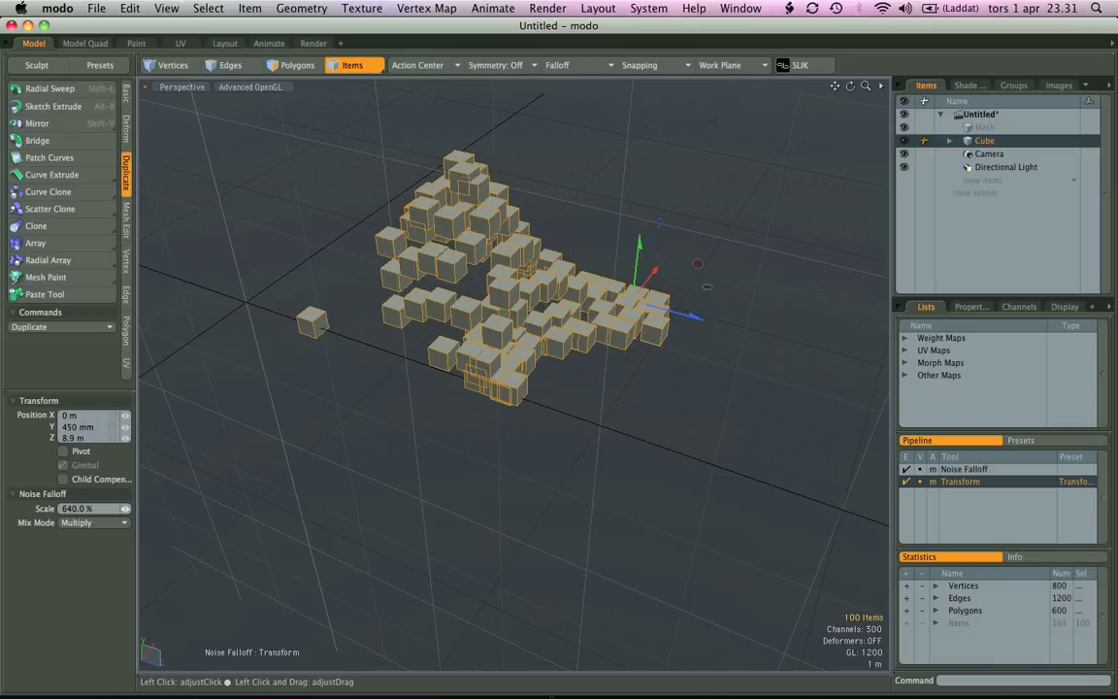
{"action": "left_click", "coordinate": [89, 521]}
{"action": "left_click", "coordinate": [87, 535]}
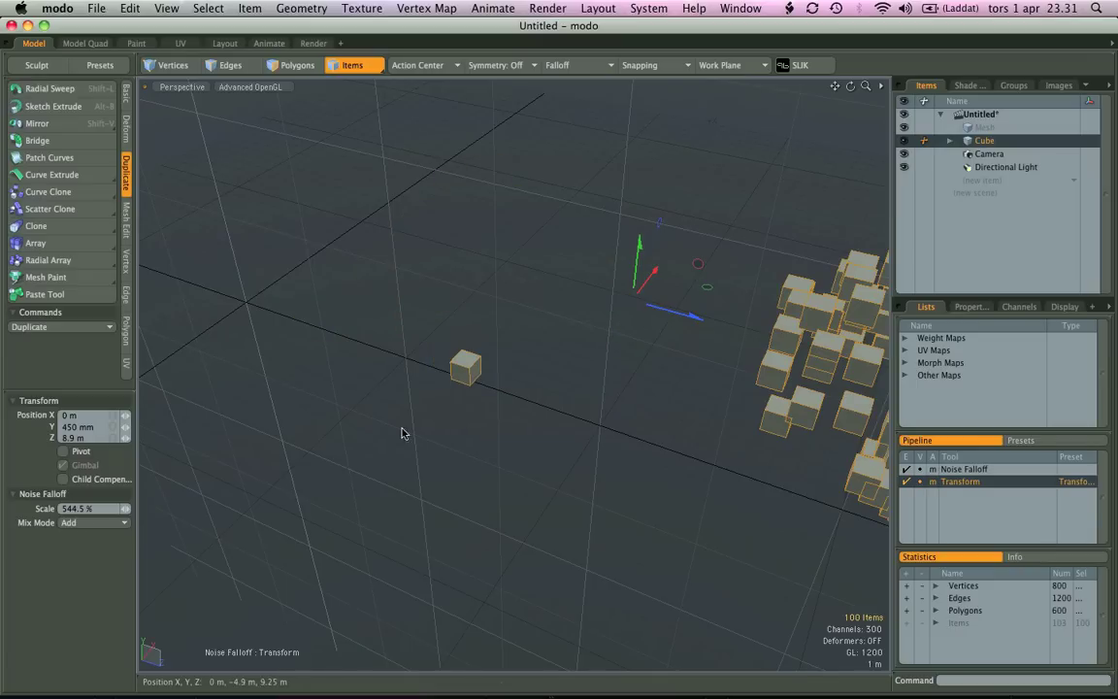
- Reduce the noise falloff's scale to 140% with the scattered cubes framed in the viewport
{"action": "key", "text": "a"}
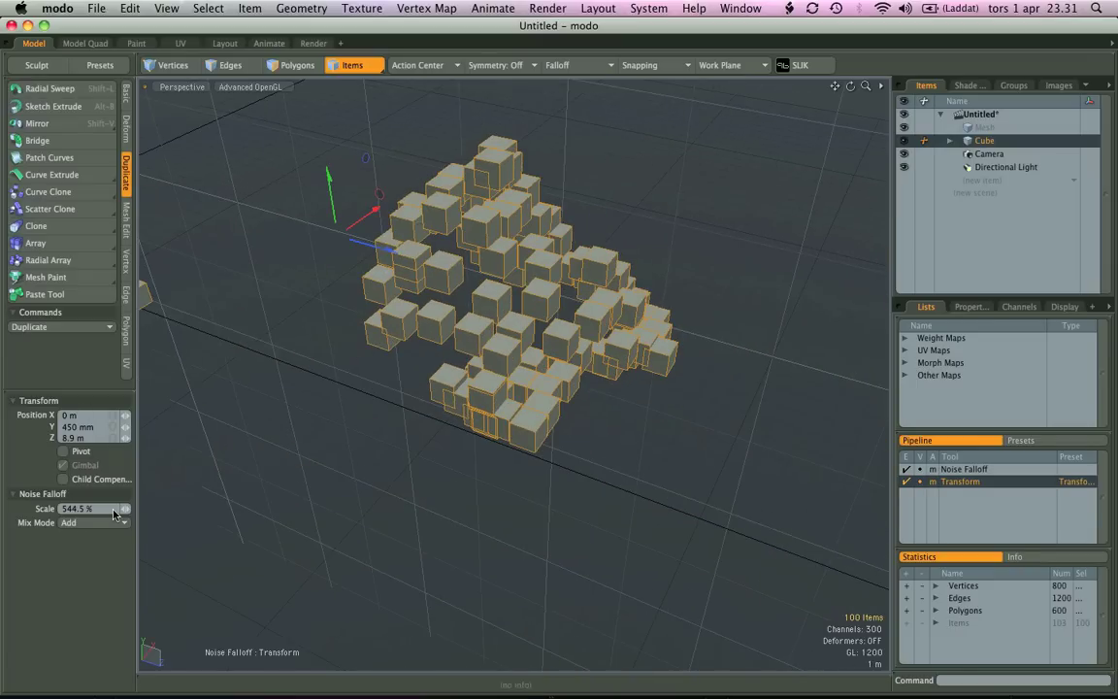
{"action": "left_click_drag", "start_coordinate": [125, 509], "coordinate": [56, 509]}
{"action": "left_click_drag", "start_coordinate": [613, 449], "coordinate": [599, 415], "text": "alt"}
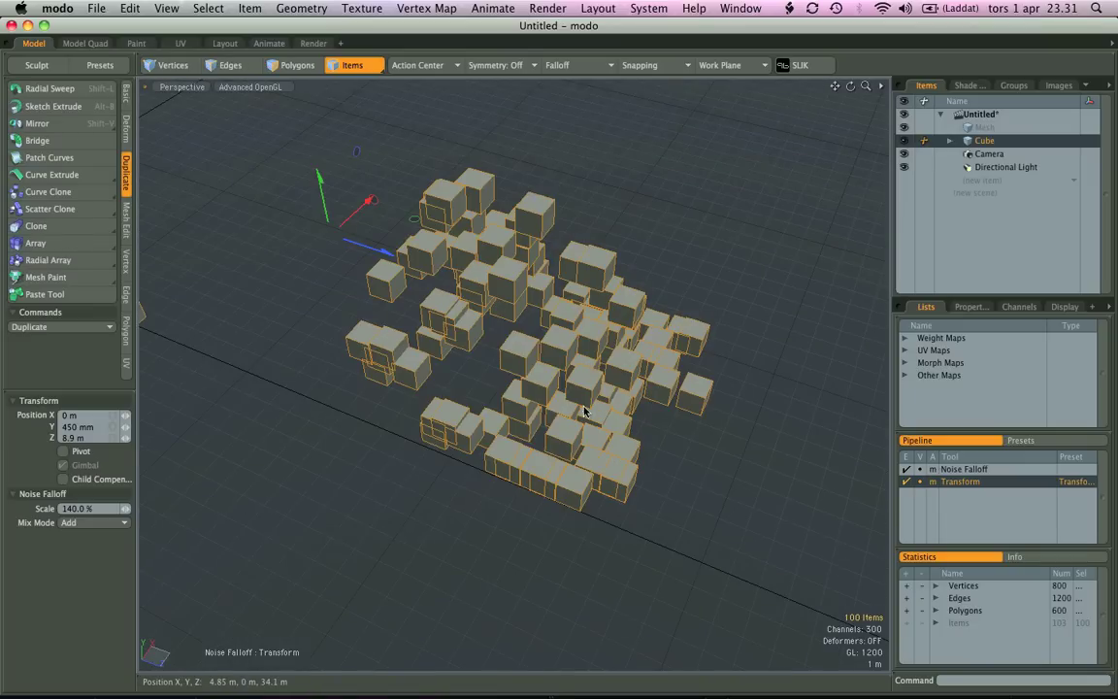
- Undo the noise falloff's scale and mix mode changes, the cube move and the noise falloff itself
{"action": "key", "text": "super+z"}
{"action": "key", "text": "super+z"}
{"action": "key", "text": "super+z"}
{"action": "key", "text": "super+z"}
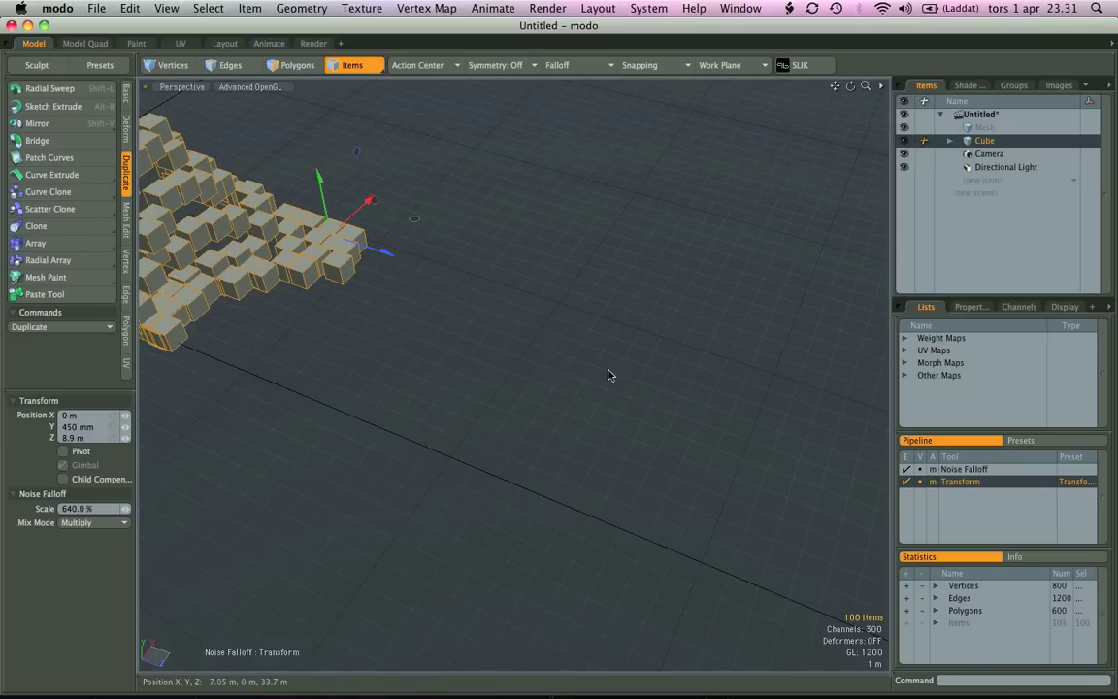
{"action": "key", "text": "super+z"}
{"action": "key", "text": "super+z"}
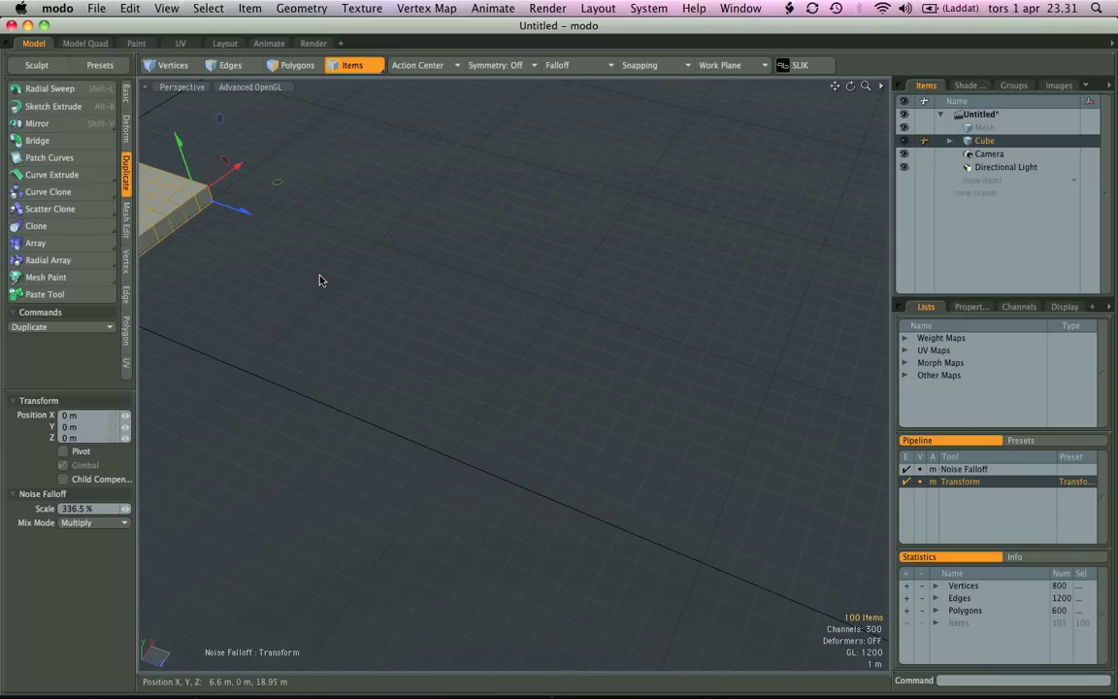
{"action": "key", "text": "super+z"}
{"action": "key", "text": "super+z"}
{"action": "key", "text": "super+z"}
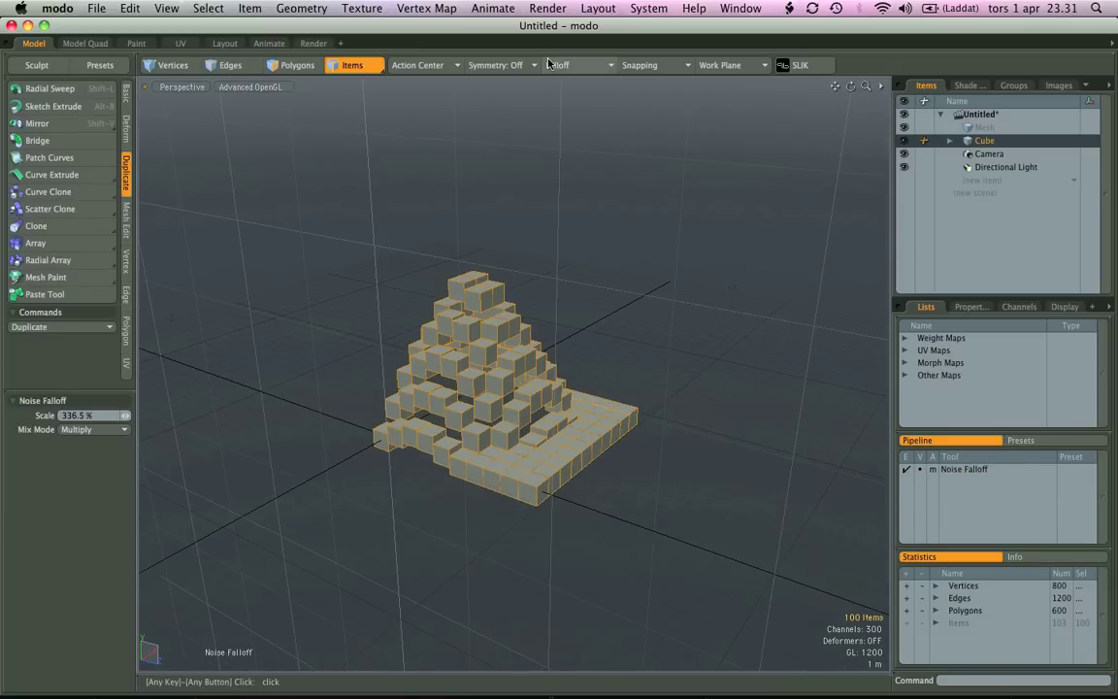
{"action": "key", "text": "super+z"}
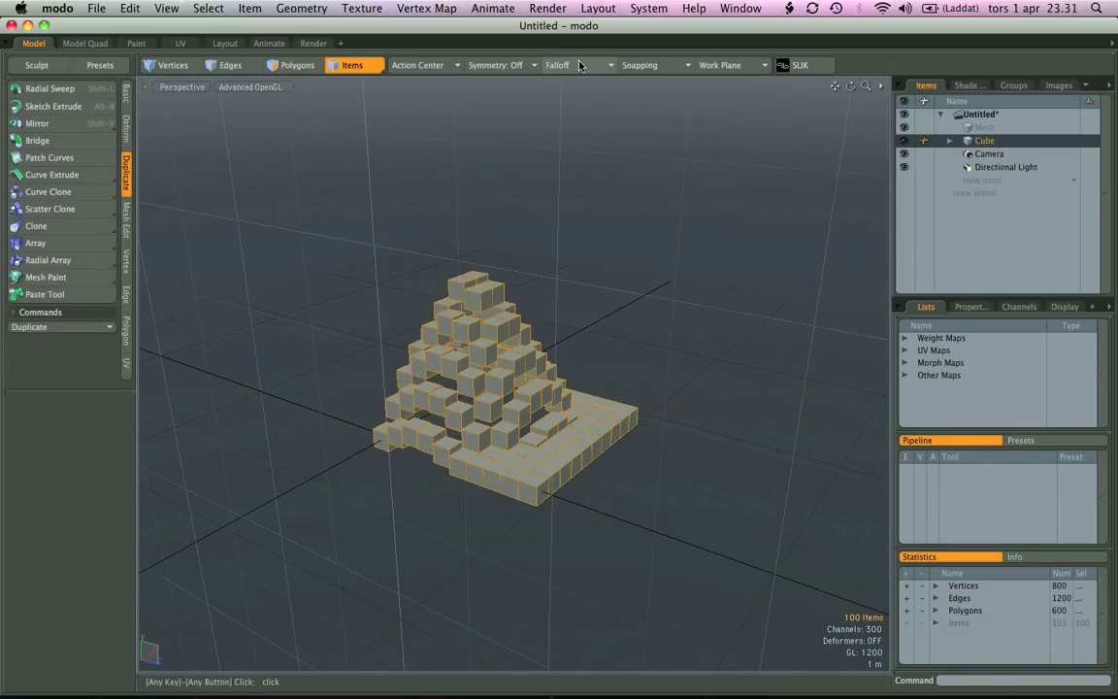
- Apply a linear falloff to the selected cube items
{"action": "left_click", "coordinate": [583, 66]}
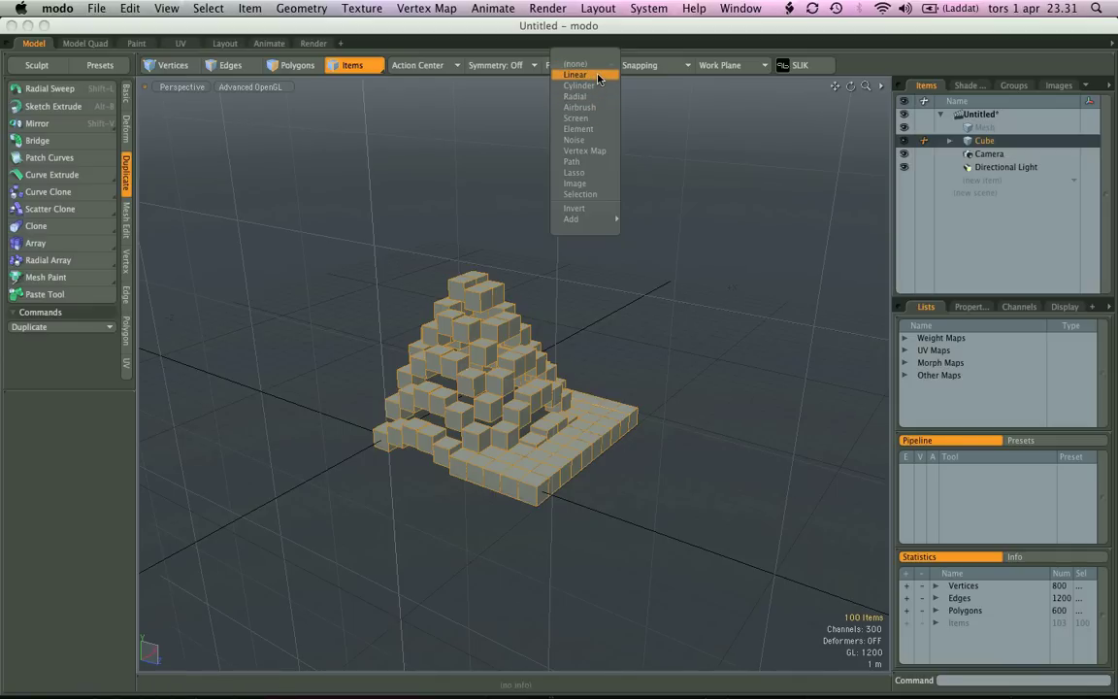
{"action": "left_click", "coordinate": [599, 76]}
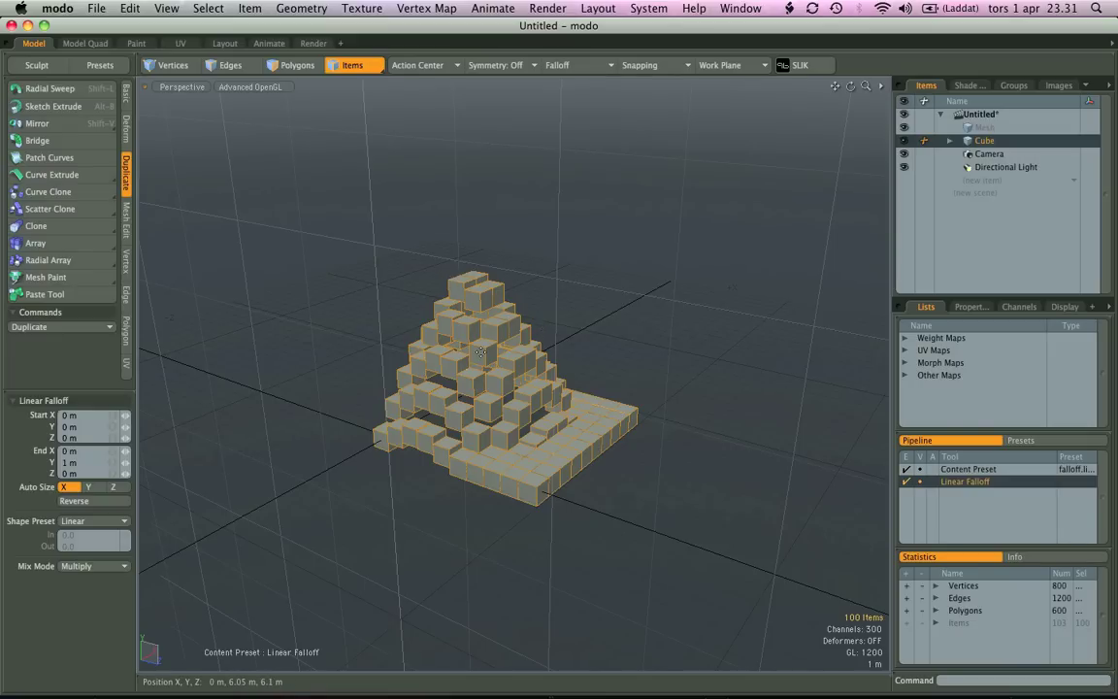
- Draw the linear falloff diagonally across the cube grid in the top view, from about X 9.95 m, Z 10.1 m to X -800 mm, Z -1.1 m
{"action": "left_click", "coordinate": [181, 86]}
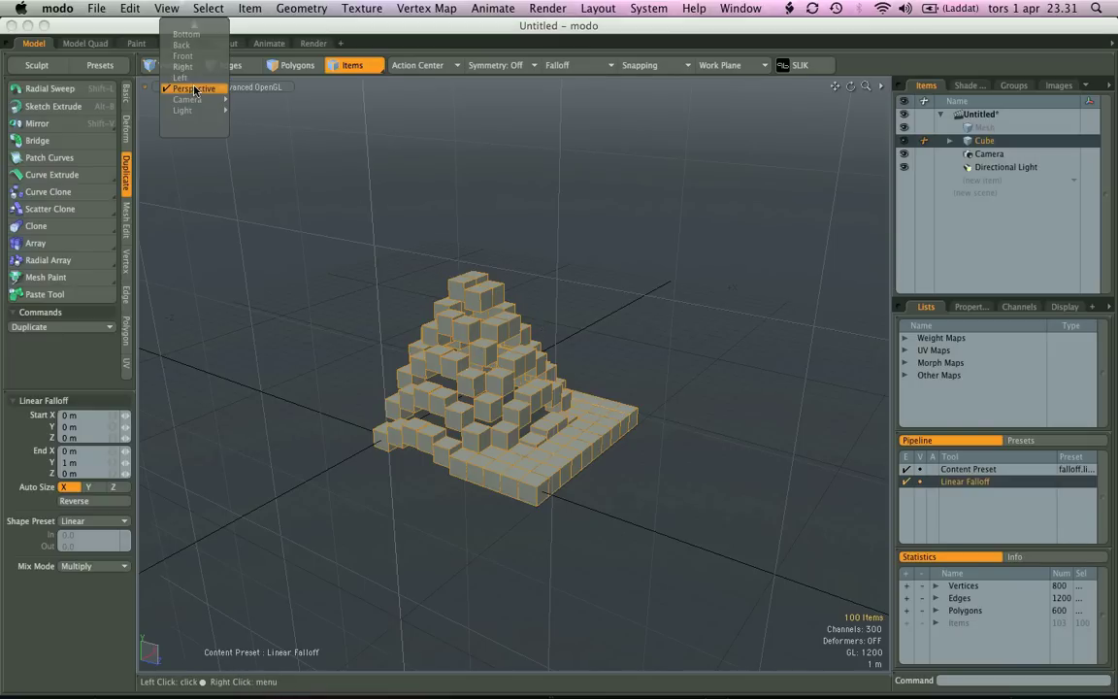
{"action": "left_click", "coordinate": [187, 34]}
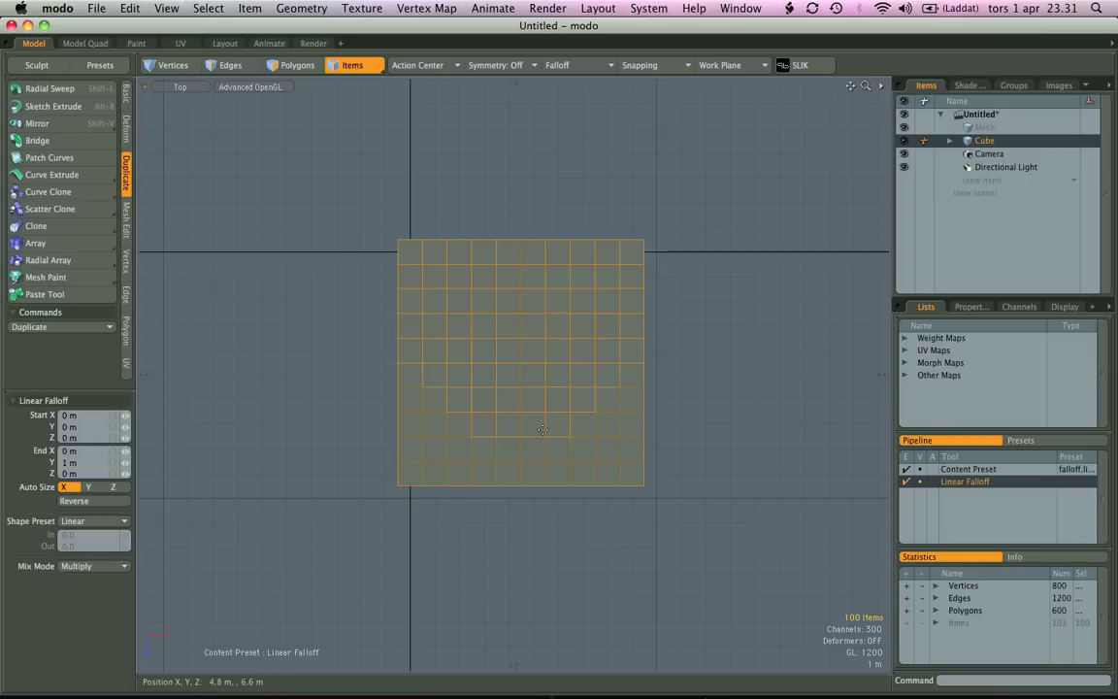
{"action": "left_click_drag", "start_coordinate": [391, 225], "coordinate": [656, 500]}
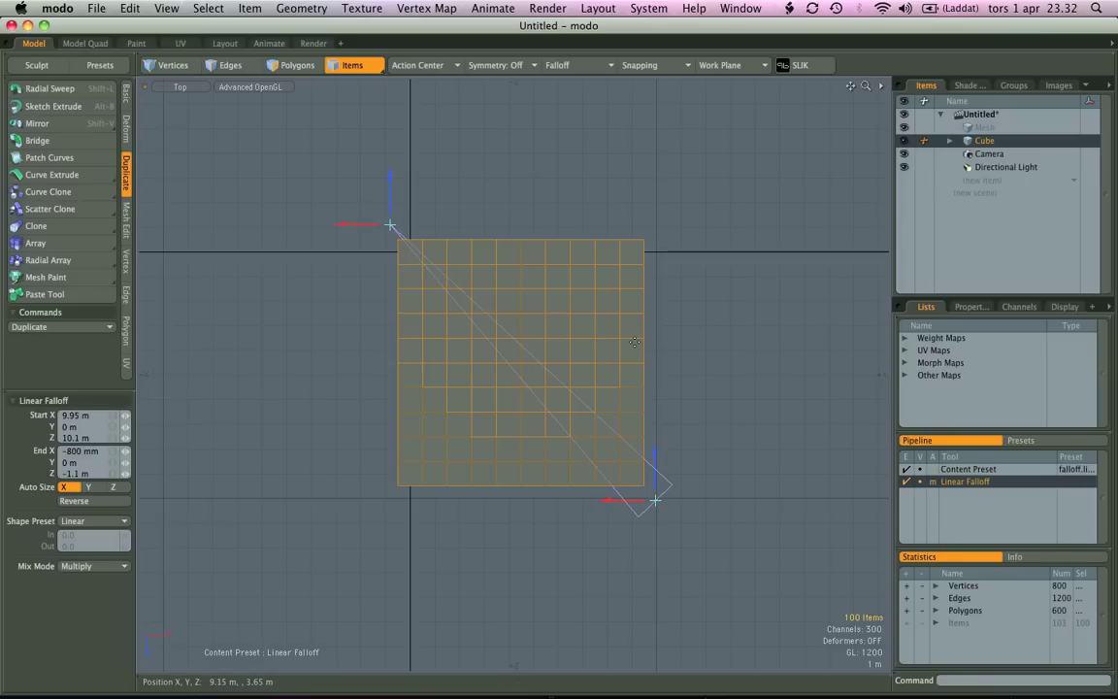
{"action": "left_click", "coordinate": [175, 84]}
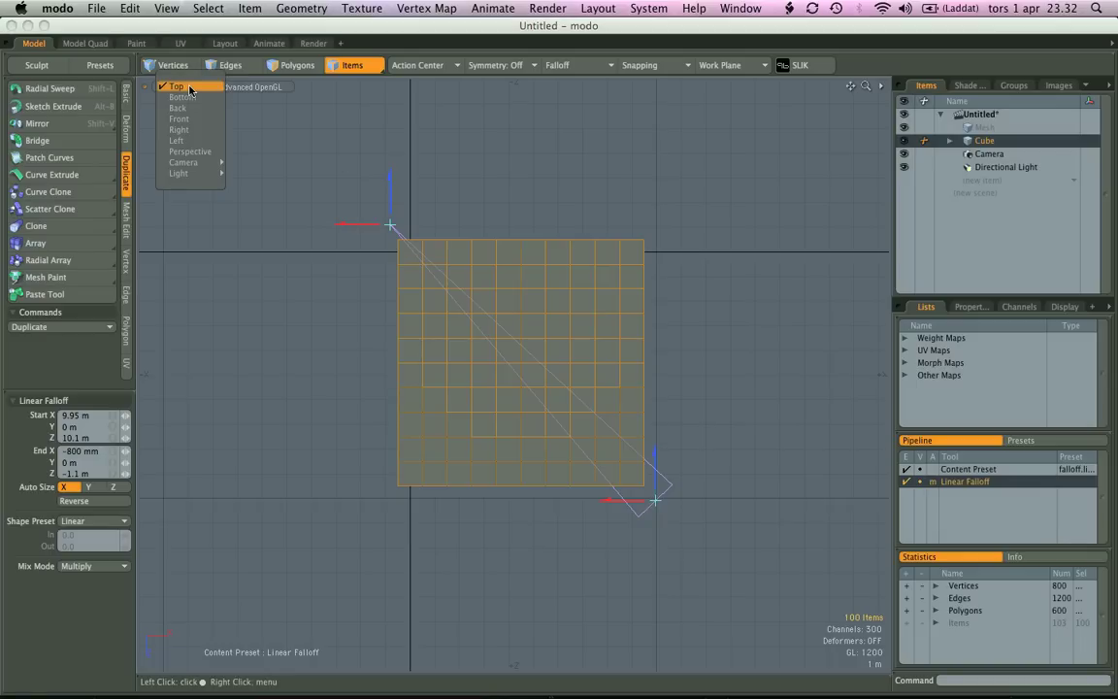
{"action": "left_click", "coordinate": [190, 152]}
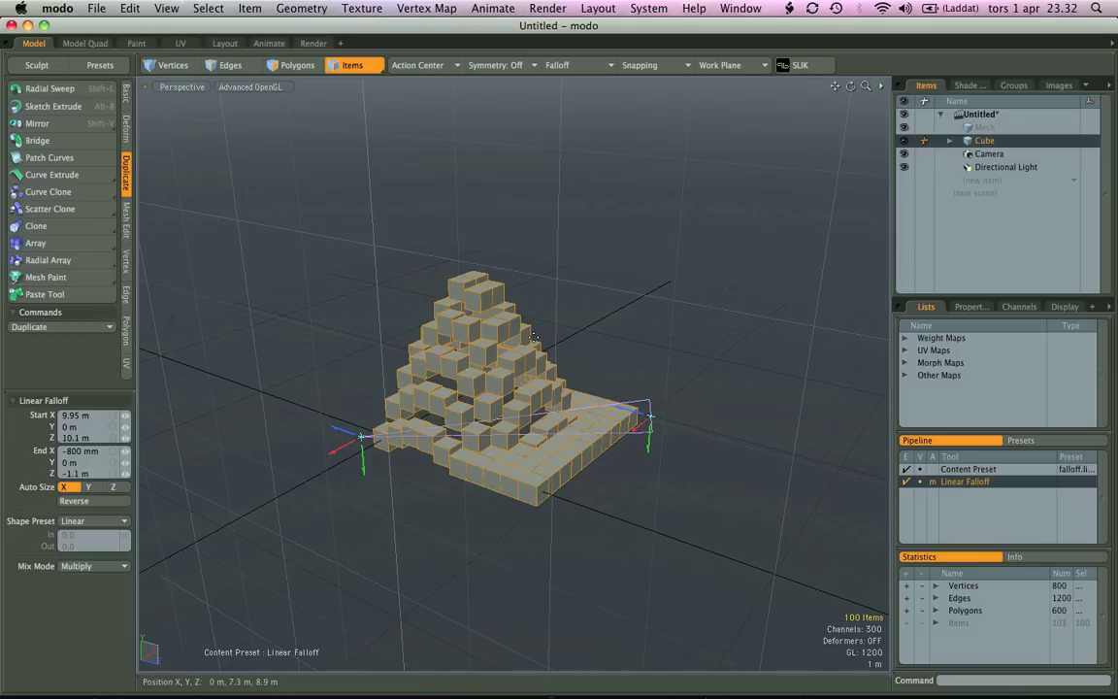
- Scale the cube items in Y to about 682% through the linear falloff, then apply a second Y scale of about 230%
{"action": "key", "text": "y"}
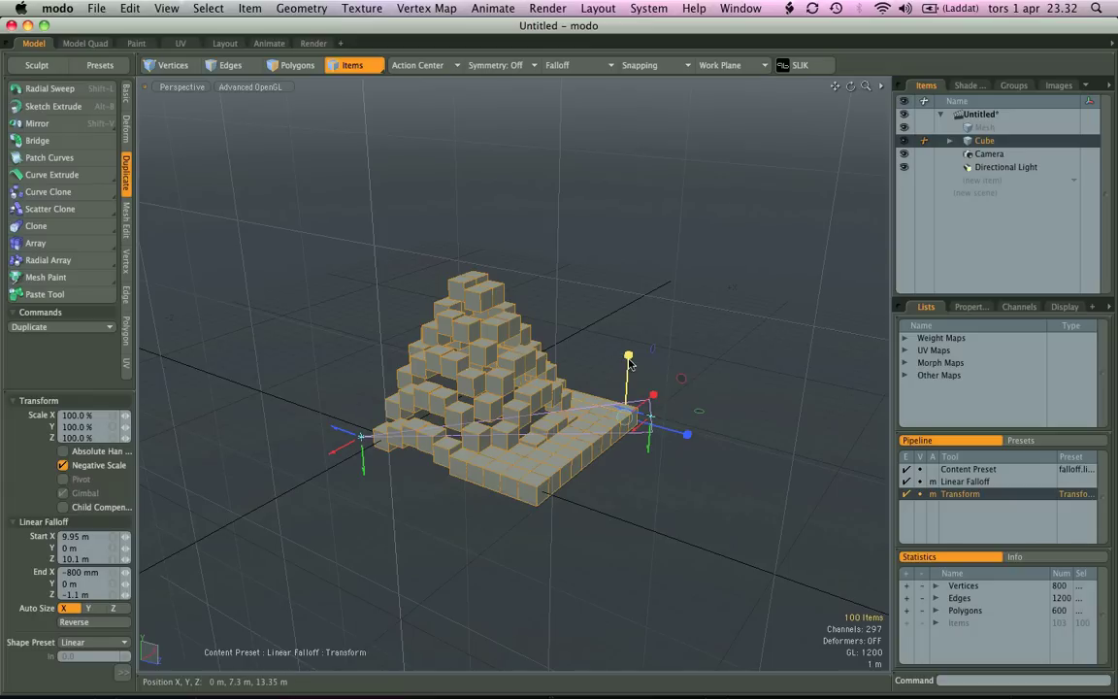
{"action": "left_click_drag", "start_coordinate": [627, 356], "coordinate": [647, 35]}
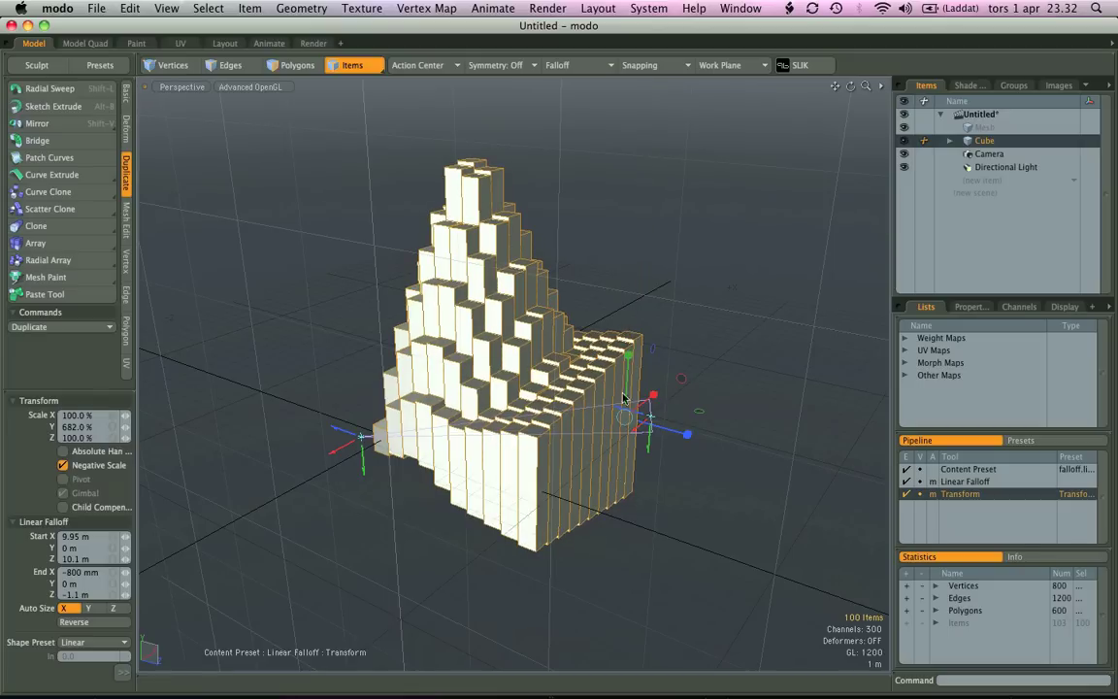
{"action": "left_click", "coordinate": [669, 283], "text": "shift"}
{"action": "mouse_move", "coordinate": [628, 355]}
{"action": "left_mouse_down"}
{"action": "mouse_move", "coordinate": [630, 310]}
{"action": "mouse_move", "coordinate": [673, 387]}
{"action": "mouse_move", "coordinate": [605, 266]}
{"action": "mouse_move", "coordinate": [628, 378]}
{"action": "left_mouse_up"}
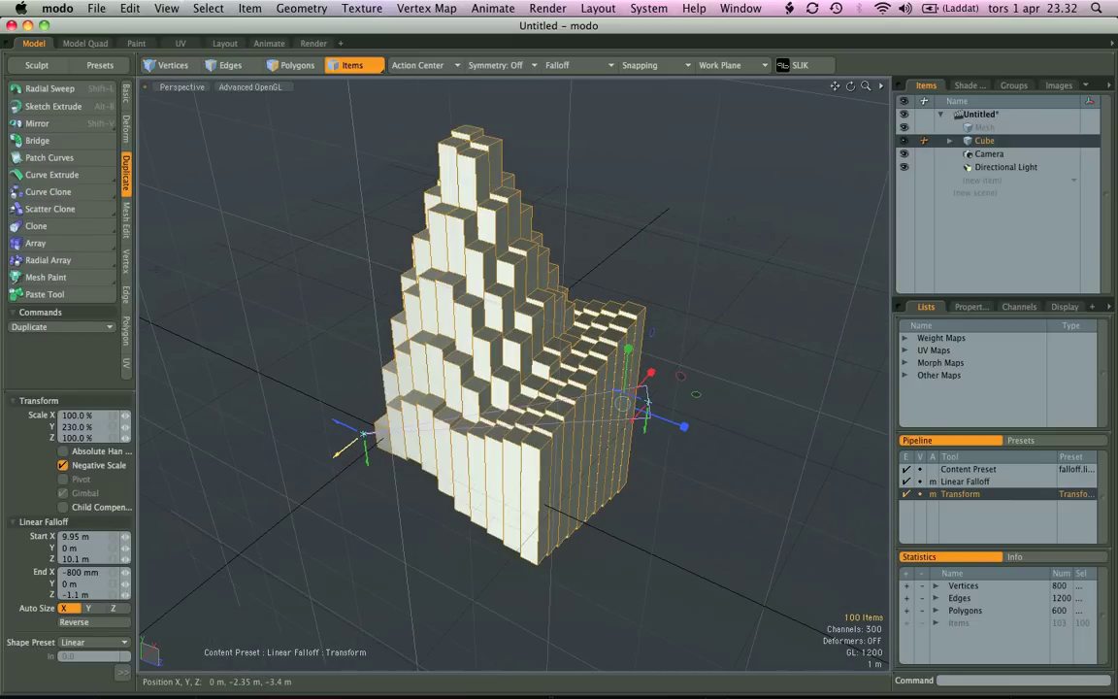
- Move the linear falloff's end to about X 9.35 m and scale the cubes in Y to about 91.5%
{"action": "left_click_drag", "start_coordinate": [339, 449], "coordinate": [475, 359]}
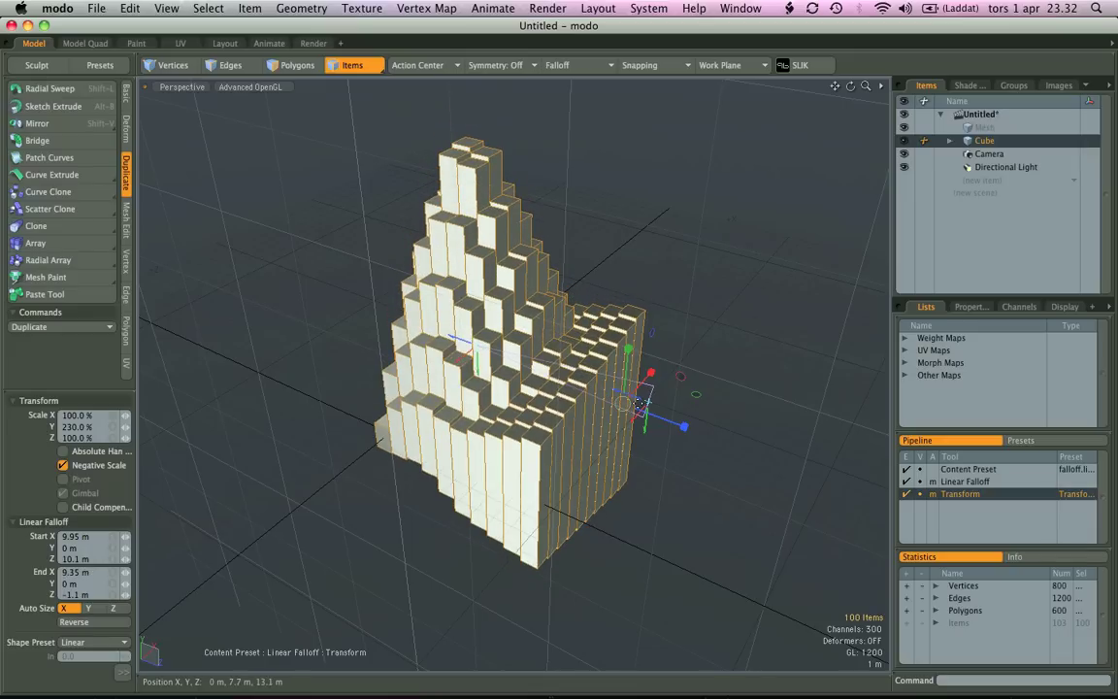
{"action": "left_click_drag", "start_coordinate": [718, 439], "coordinate": [692, 481], "text": "ctrl"}
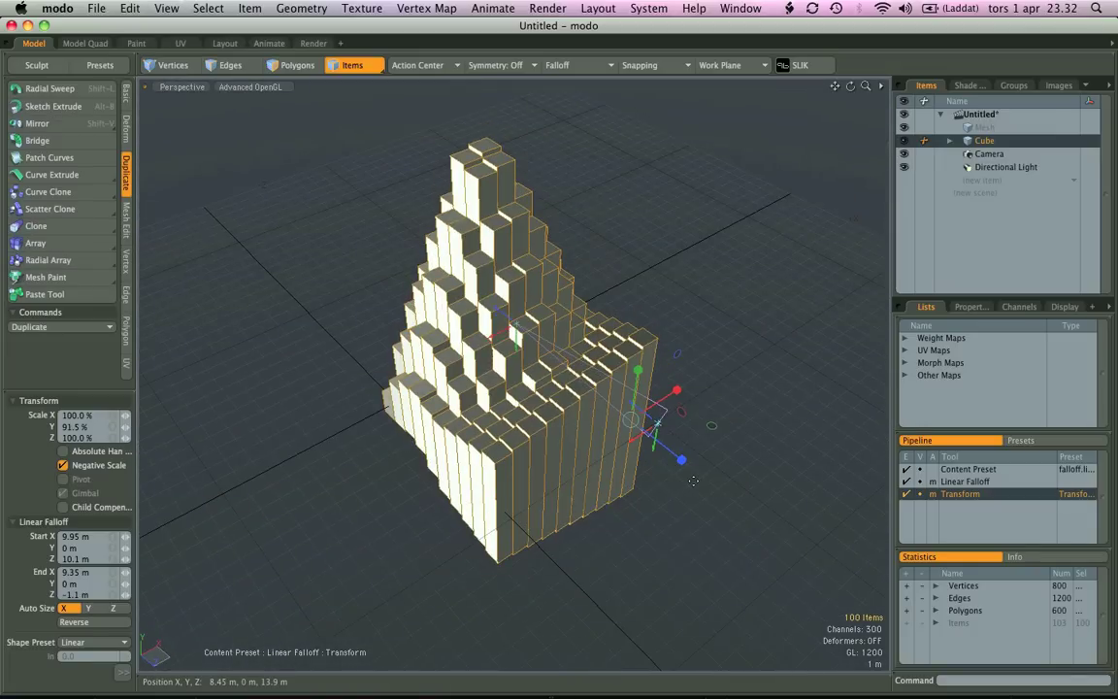
- Try to disable the linear falloff in the tool pipeline, and turn off the visibility of its handles
{"action": "left_click", "coordinate": [905, 492]}
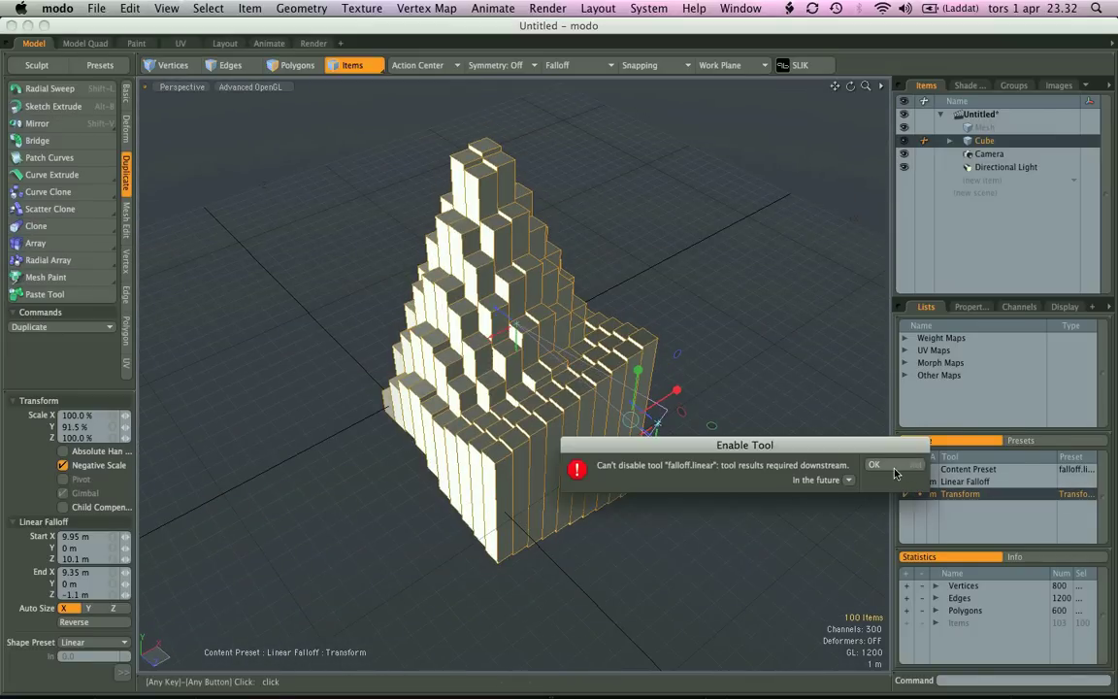
{"action": "left_click", "coordinate": [820, 438]}
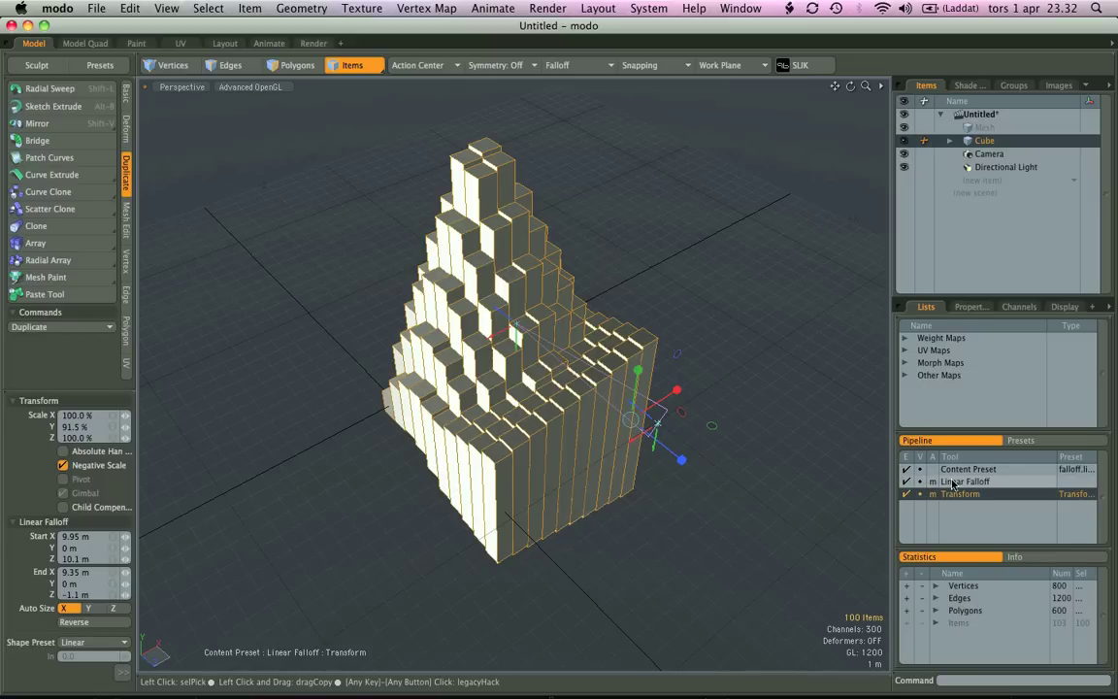
{"action": "left_click", "coordinate": [921, 482]}
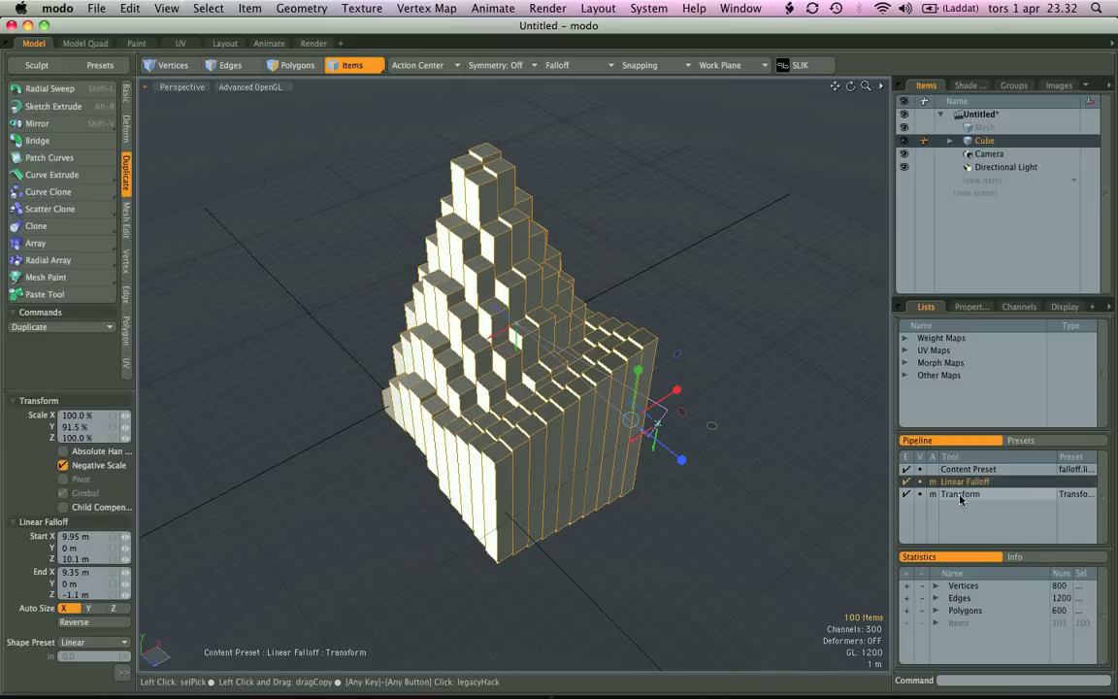
{"action": "left_click", "coordinate": [960, 494]}
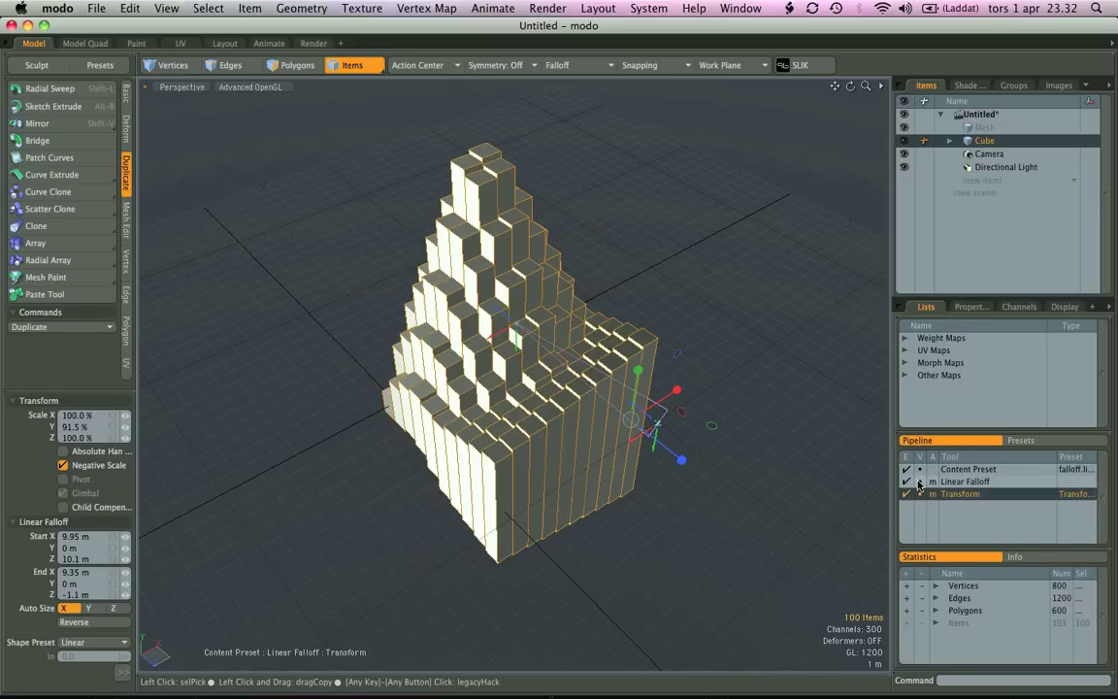
{"action": "left_click", "coordinate": [919, 483]}
{"action": "left_click", "coordinate": [918, 482]}
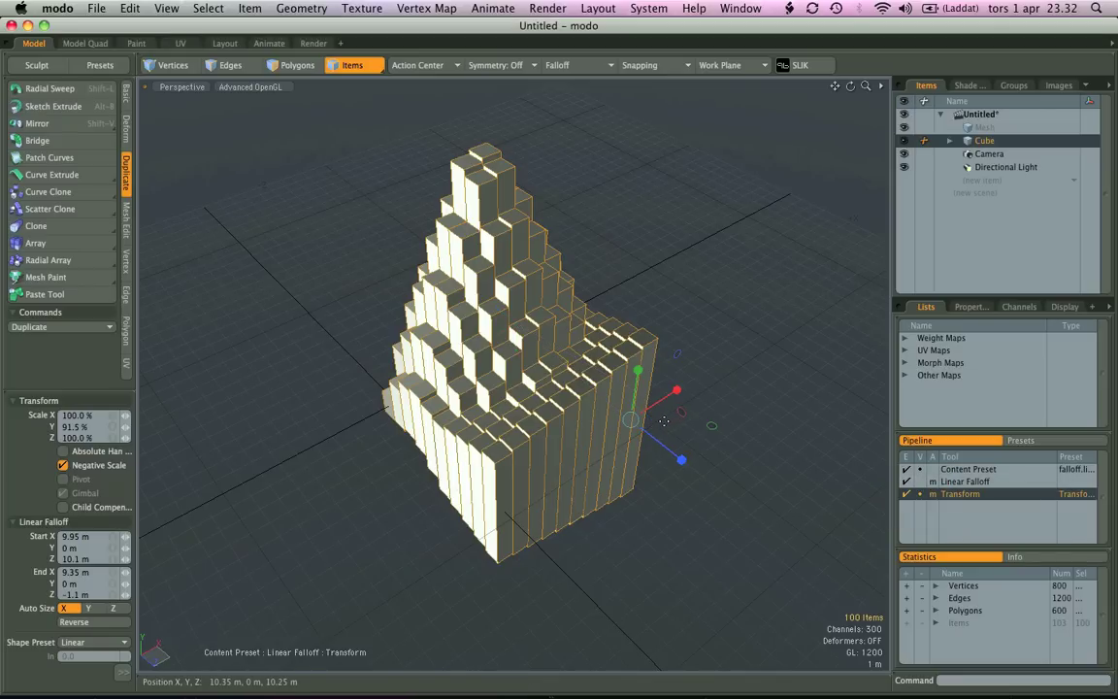
- Scale the cubes in Y to about 234.5% with the falloff handles hidden, and end the transform
{"action": "left_click_drag", "start_coordinate": [638, 372], "coordinate": [647, 313]}
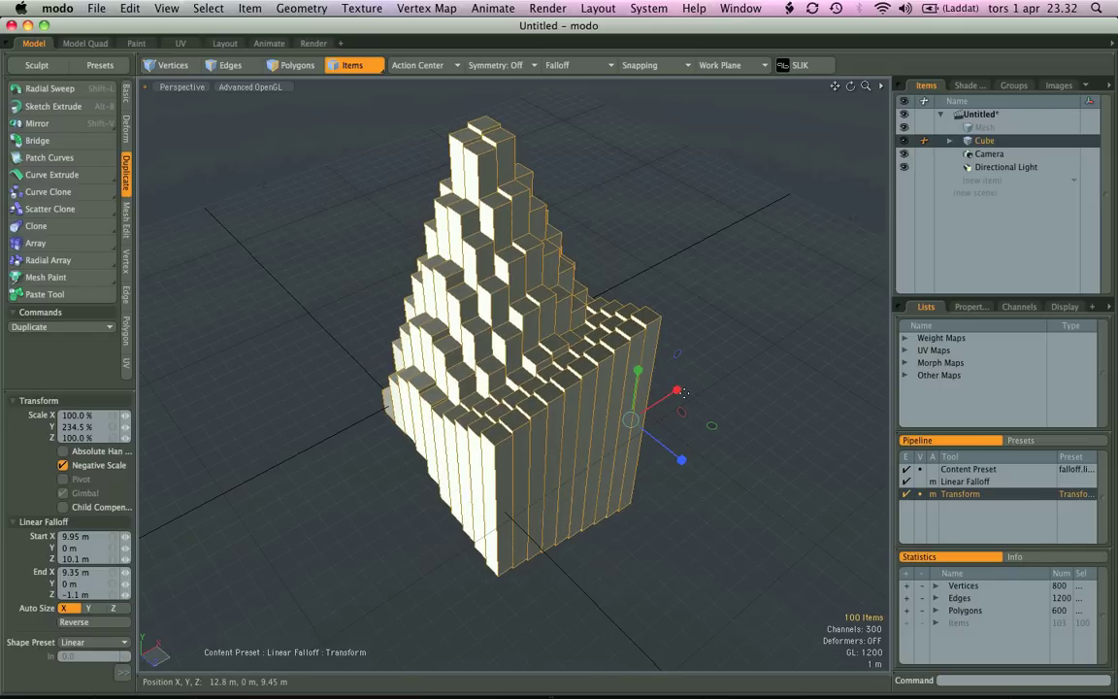
{"action": "left_click_drag", "start_coordinate": [724, 374], "coordinate": [337, 367], "text": "alt"}
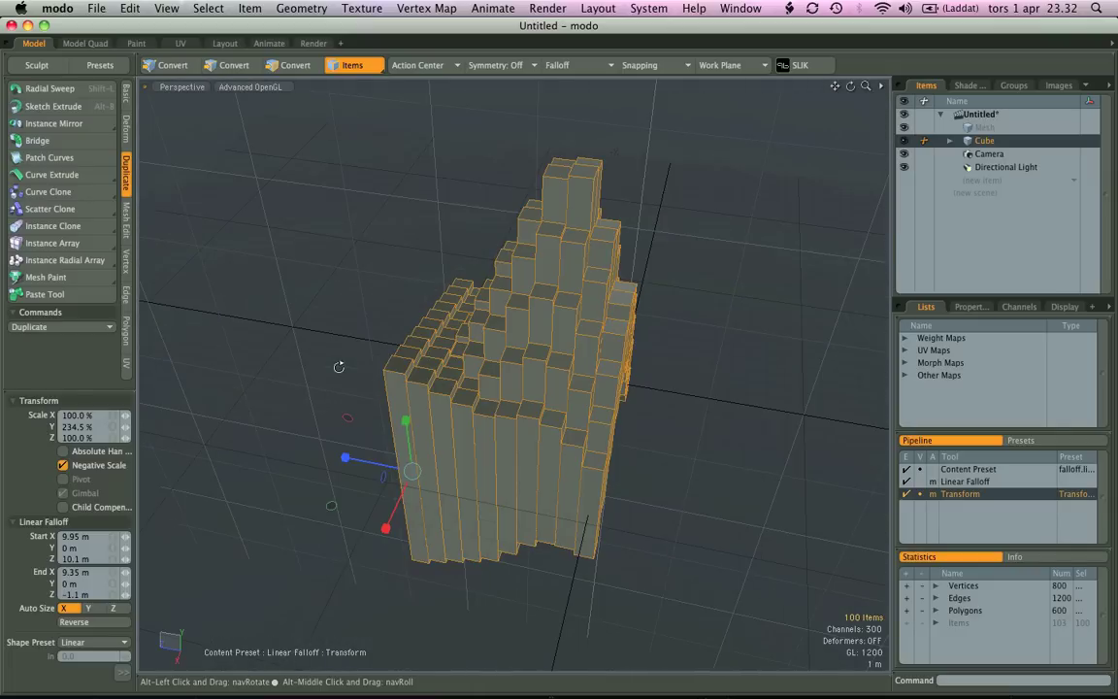
{"action": "key", "text": "space"}
{"action": "left_click_drag", "start_coordinate": [461, 238], "coordinate": [378, 245], "text": "alt"}
- Apply a cylindrical falloff auto-sized to the cubes along Z, and widen its X size to about 12.6 m
{"action": "left_click", "coordinate": [573, 64]}
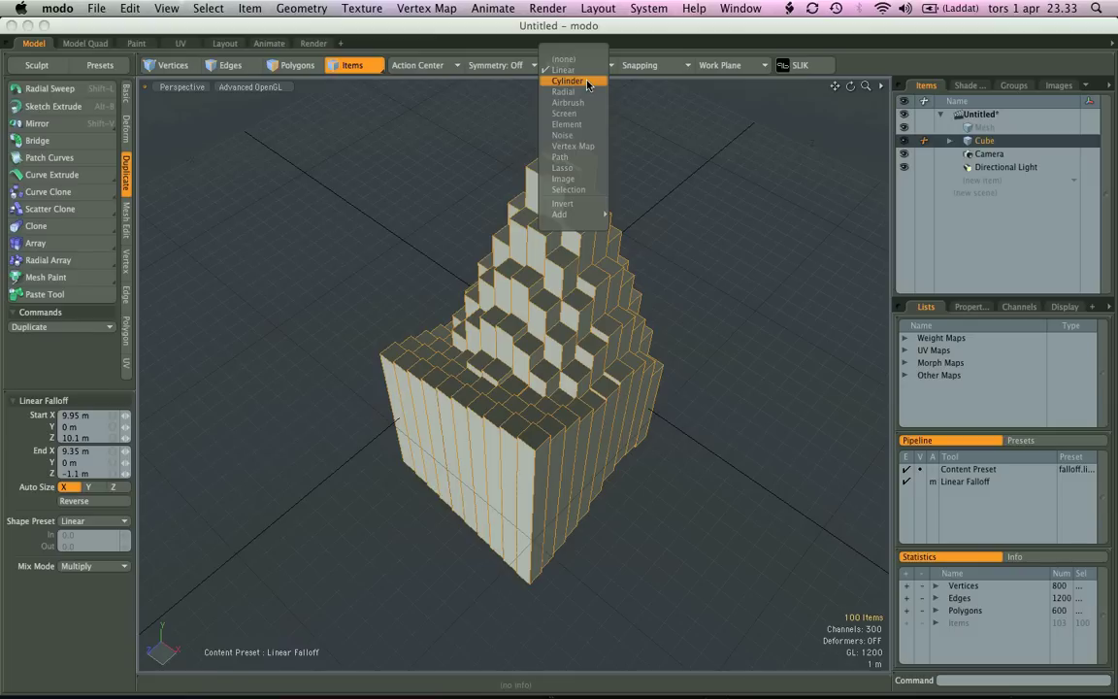
{"action": "left_click", "coordinate": [587, 82]}
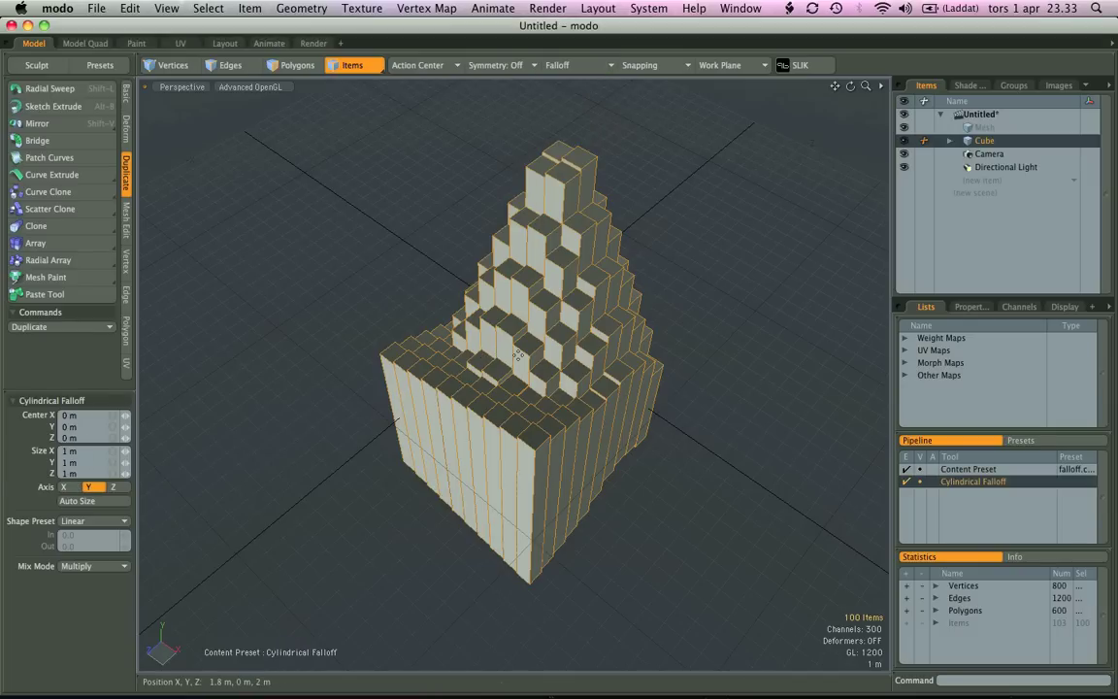
{"action": "left_click", "coordinate": [119, 500]}
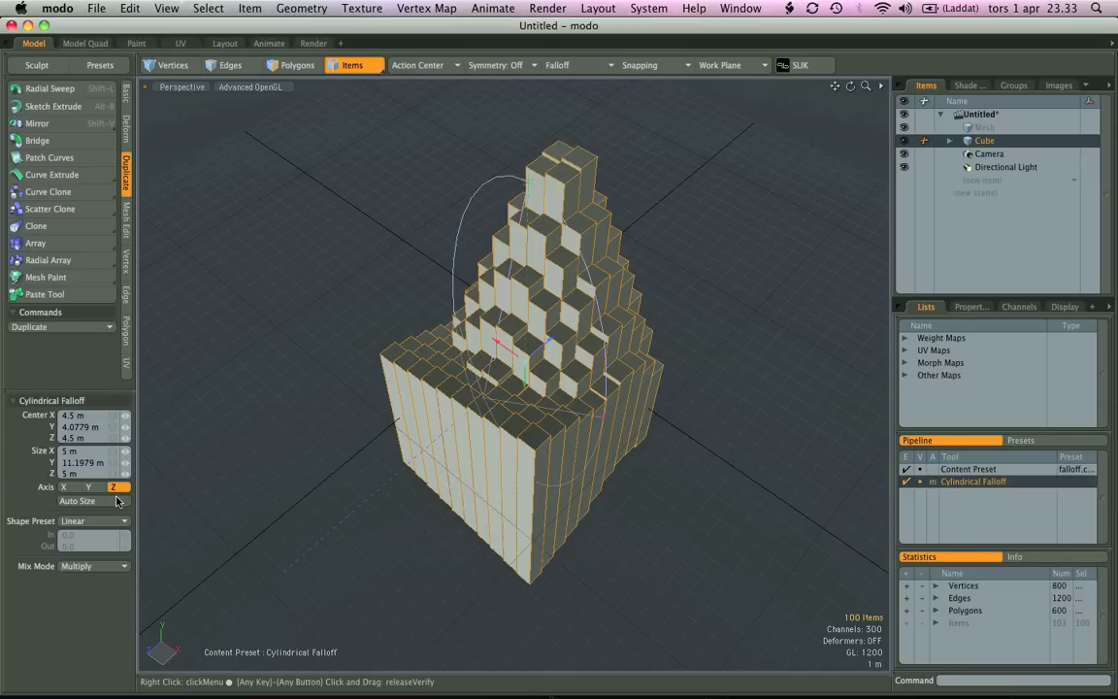
{"action": "left_click_drag", "start_coordinate": [695, 367], "coordinate": [501, 364], "text": "alt"}
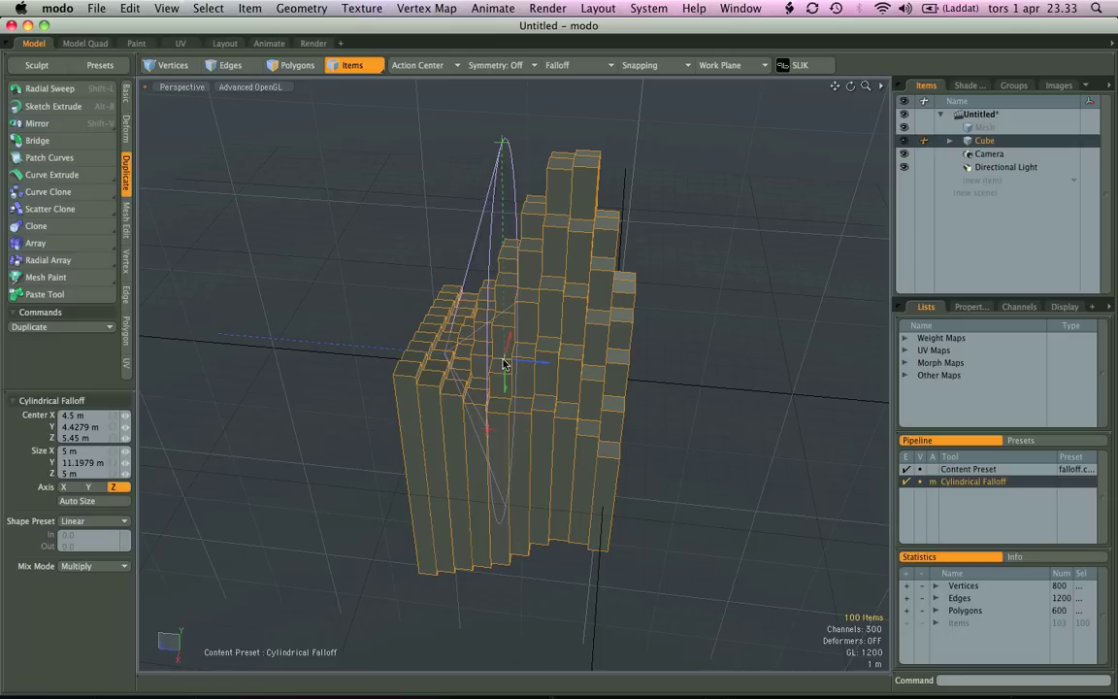
{"action": "left_click_drag", "start_coordinate": [485, 434], "coordinate": [453, 570]}
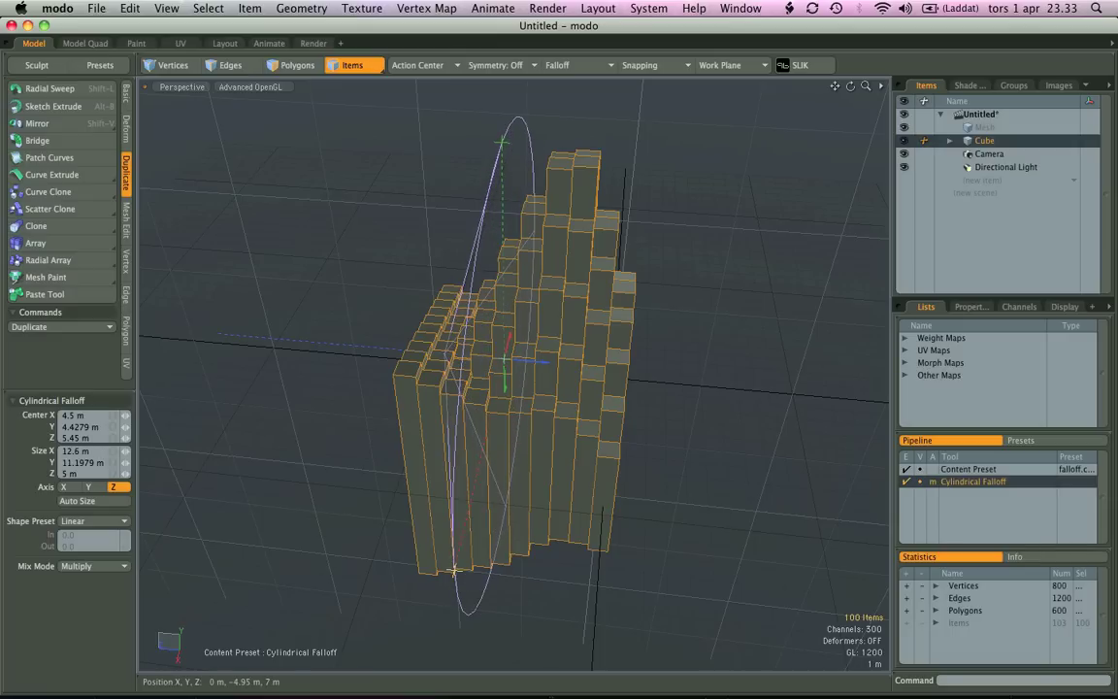
{"action": "left_click_drag", "start_coordinate": [620, 273], "coordinate": [656, 368], "text": "alt"}
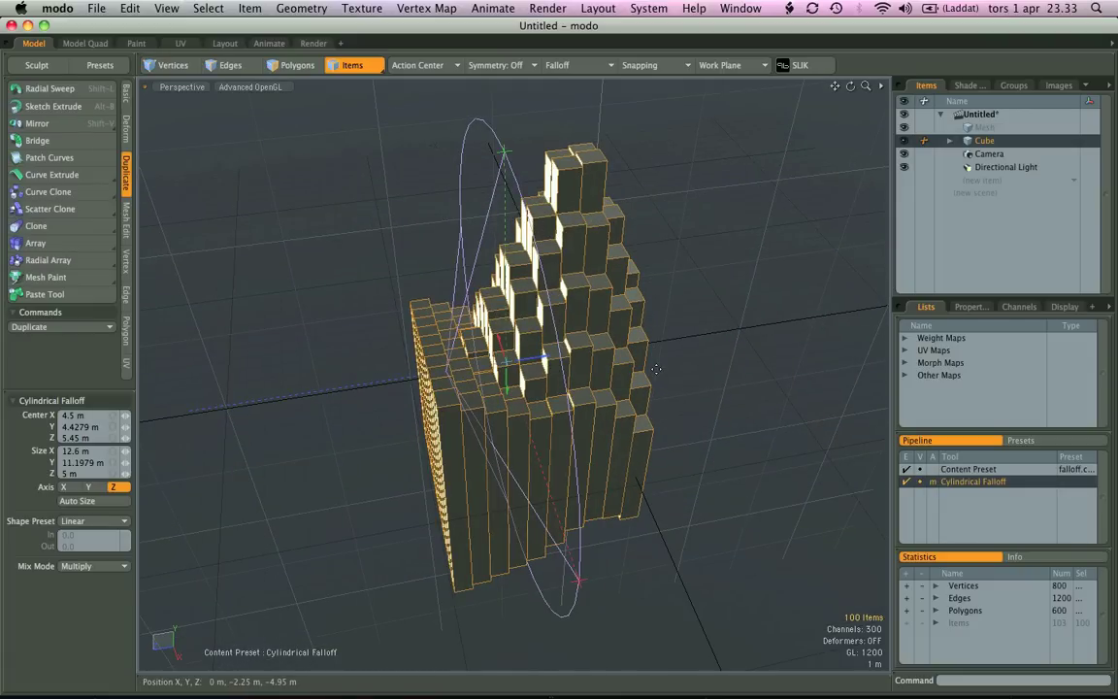
- Move the cubes along Z through the cylindrical falloff
{"action": "key", "text": "w"}
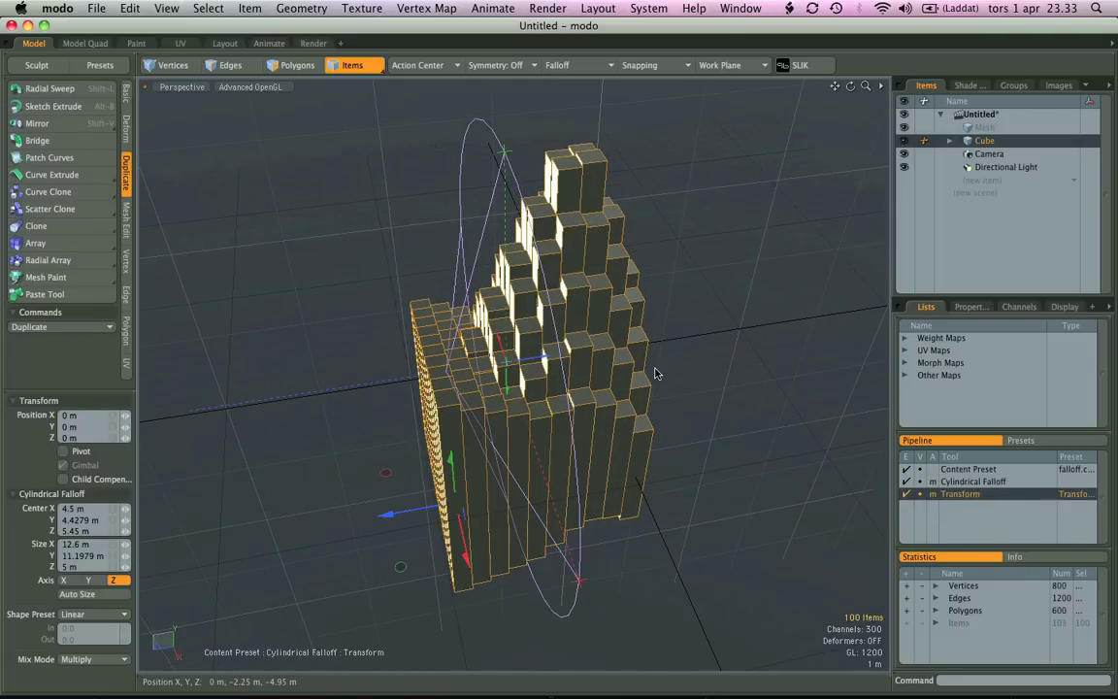
{"action": "left_click_drag", "start_coordinate": [407, 509], "coordinate": [260, 534]}
{"action": "left_click_drag", "start_coordinate": [329, 387], "coordinate": [538, 344], "text": "alt"}
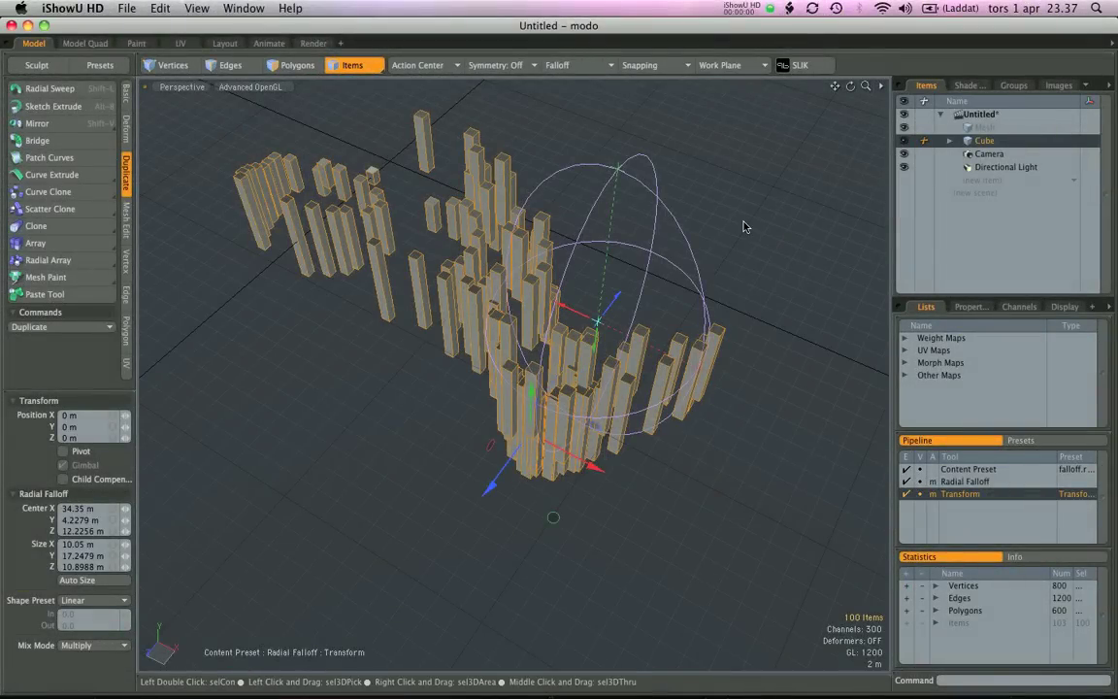
- Shift the radial falloff's center to about X 23.65 m and move the cubes inside it along Z
{"action": "left_click", "coordinate": [743, 227]}
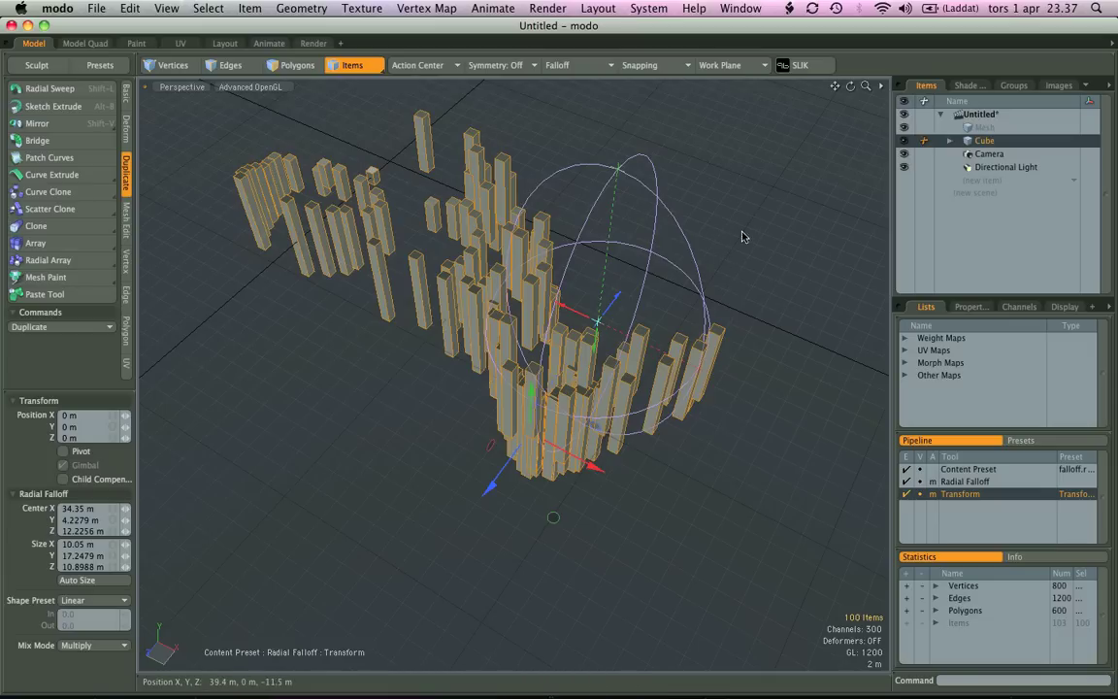
{"action": "left_click_drag", "start_coordinate": [742, 235], "coordinate": [700, 284], "text": "alt"}
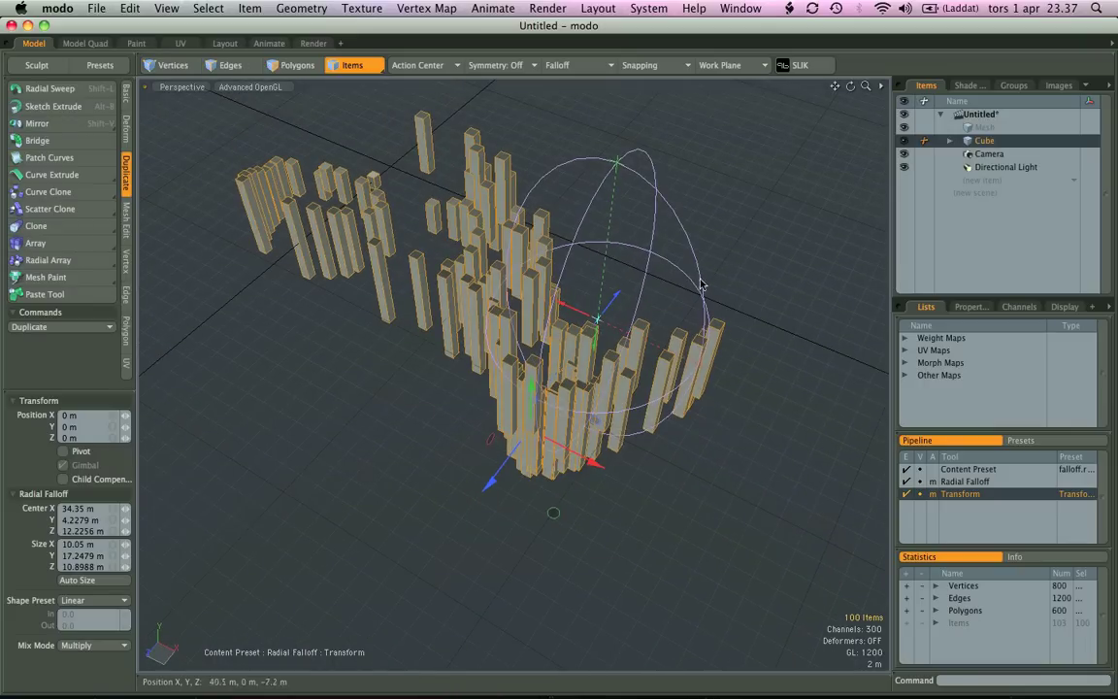
{"action": "key", "text": "space"}
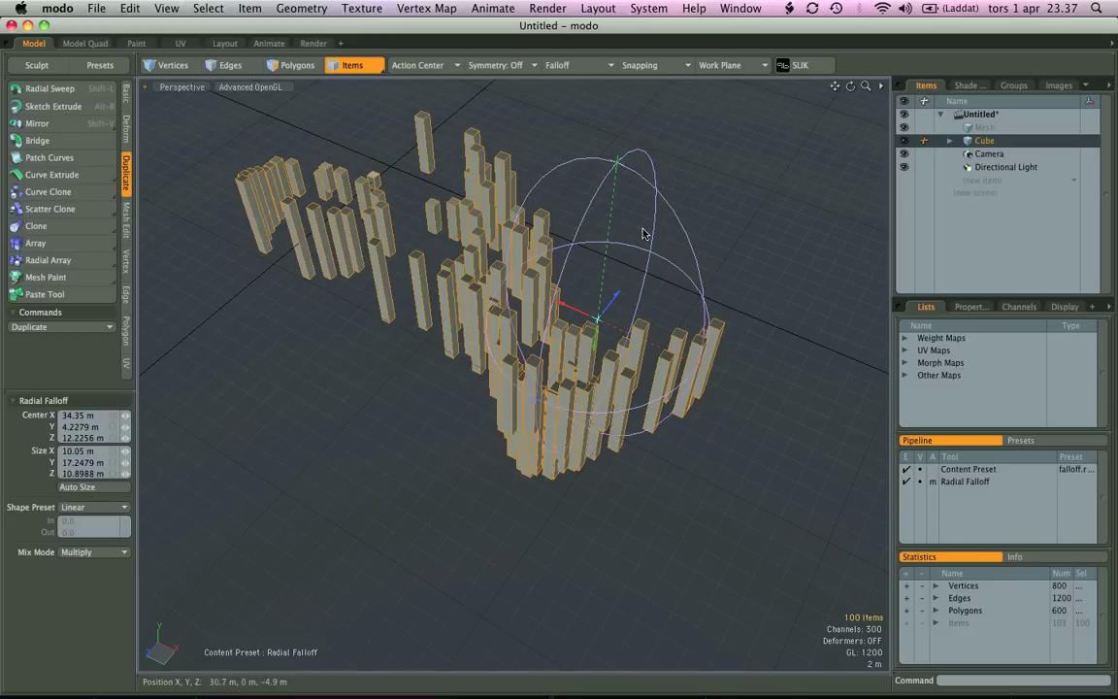
{"action": "left_click_drag", "start_coordinate": [572, 313], "coordinate": [551, 258]}
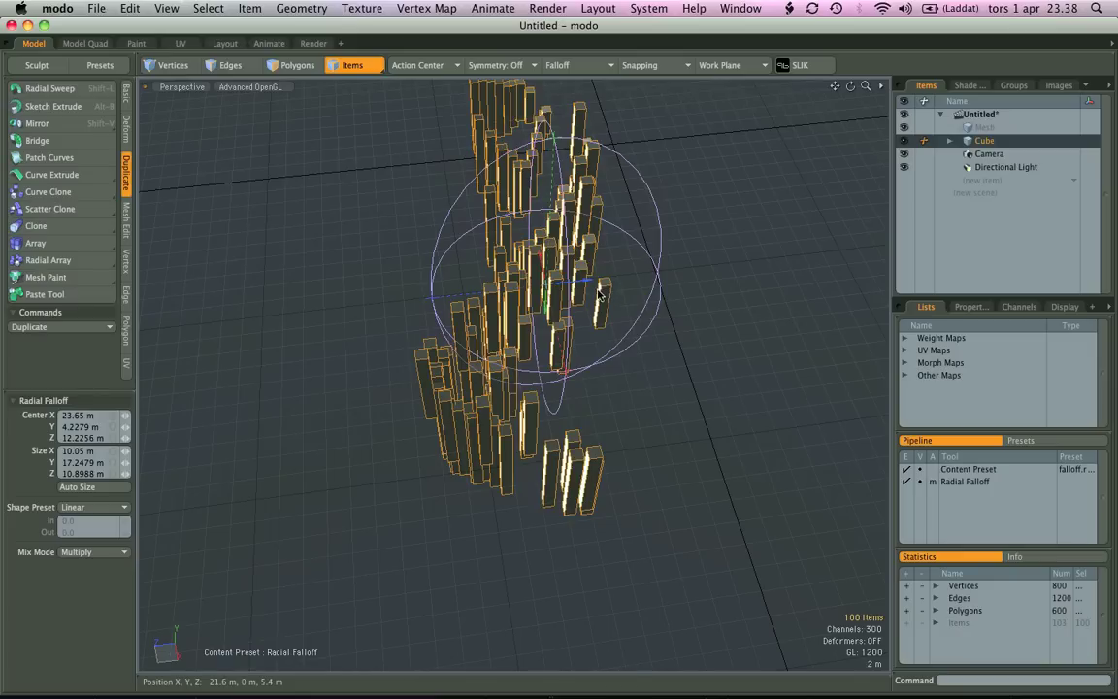
{"action": "key", "text": "w"}
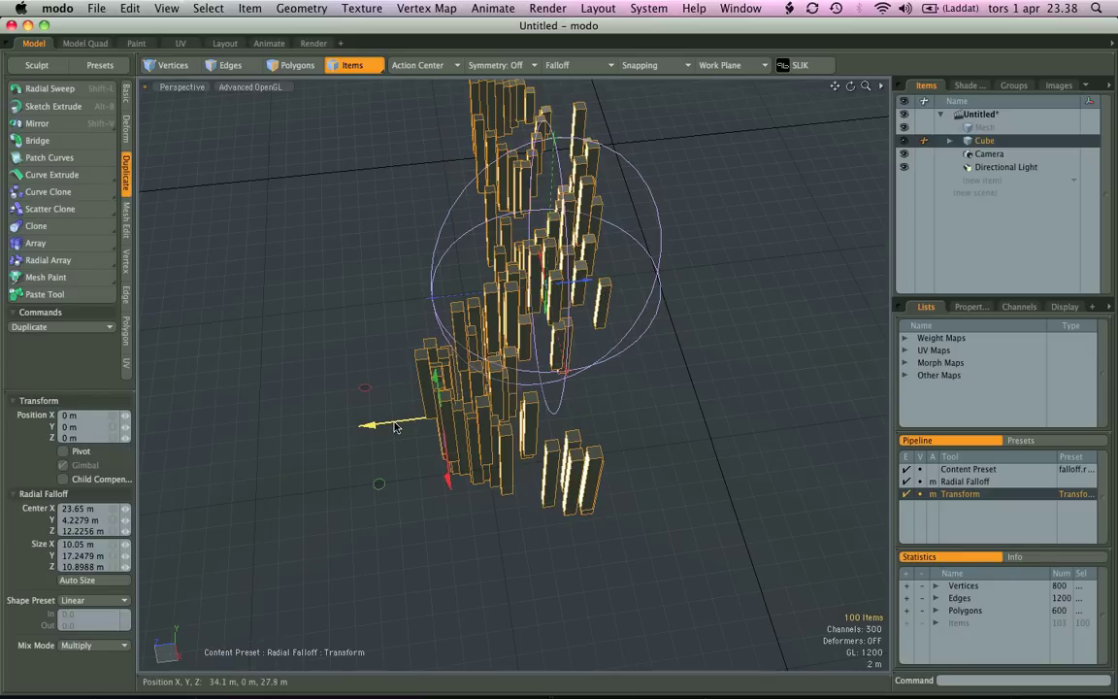
{"action": "left_click_drag", "start_coordinate": [393, 427], "coordinate": [182, 448]}
{"action": "key", "text": "q"}
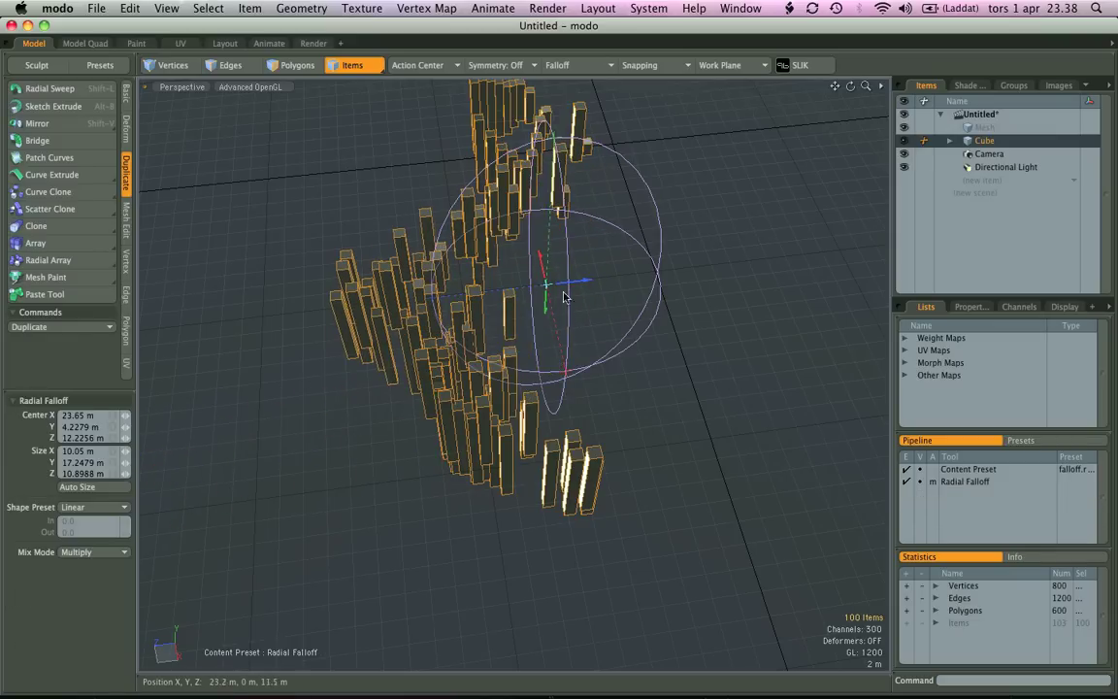
- Shift the radial falloff's center to about X 33.55 m and move the cubes inside it about -26.8 m in Z
{"action": "left_click_drag", "start_coordinate": [666, 319], "coordinate": [490, 359], "text": "alt"}
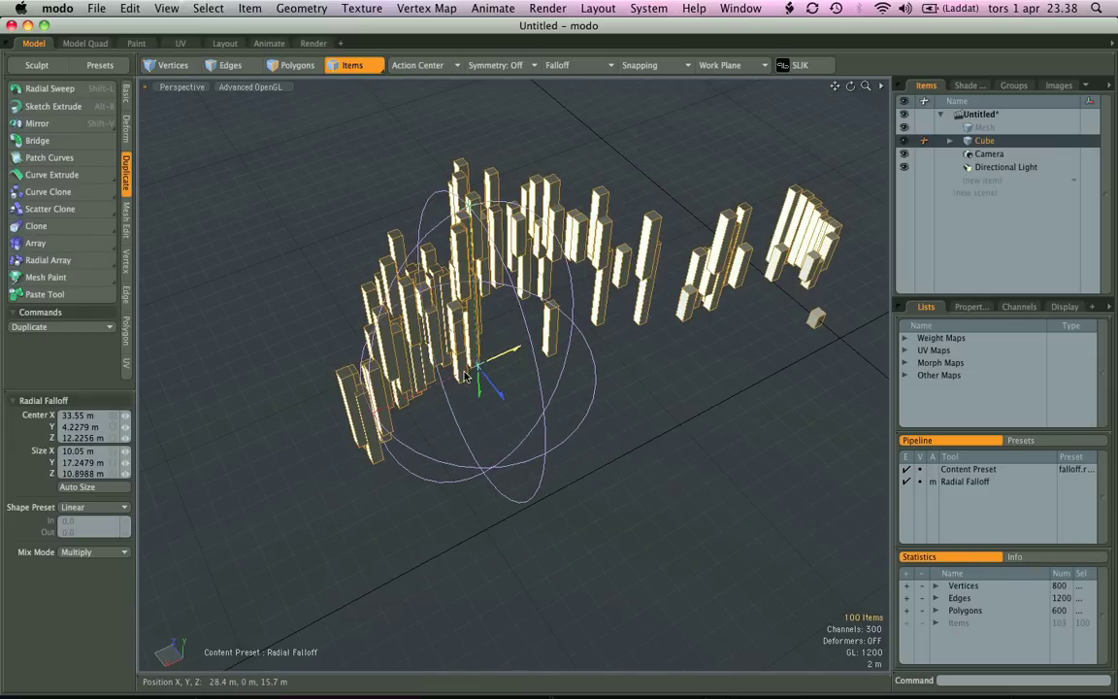
{"action": "key", "text": "w"}
{"action": "left_click_drag", "start_coordinate": [388, 283], "coordinate": [471, 394]}
{"action": "left_click_drag", "start_coordinate": [509, 442], "coordinate": [570, 526]}
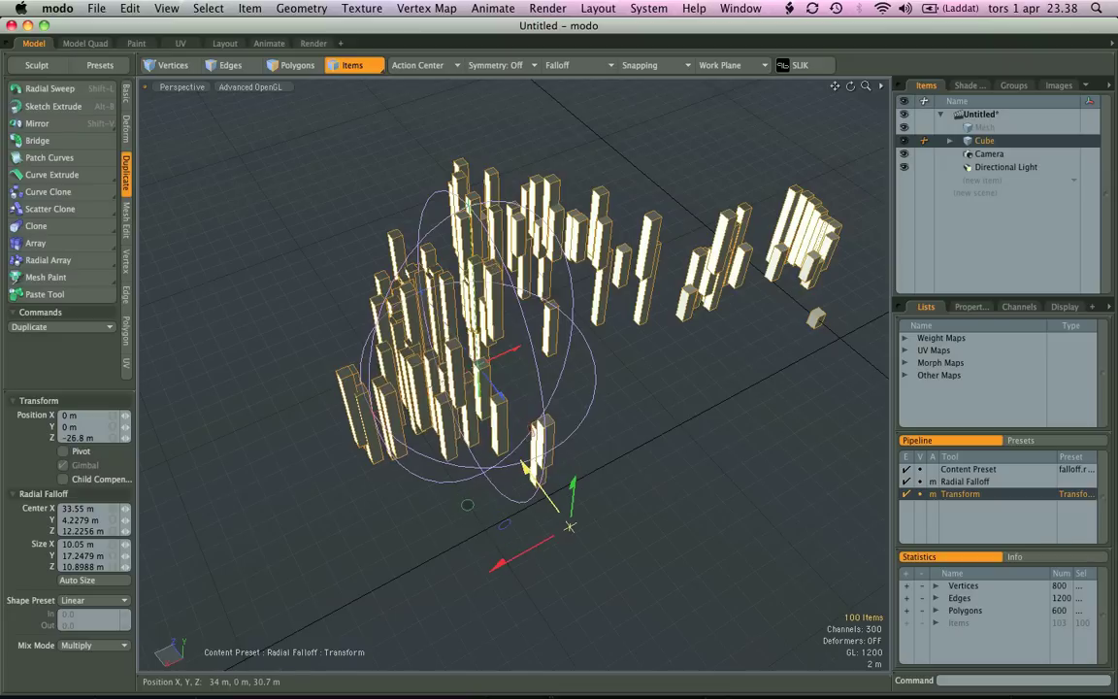
{"action": "key", "text": "q"}
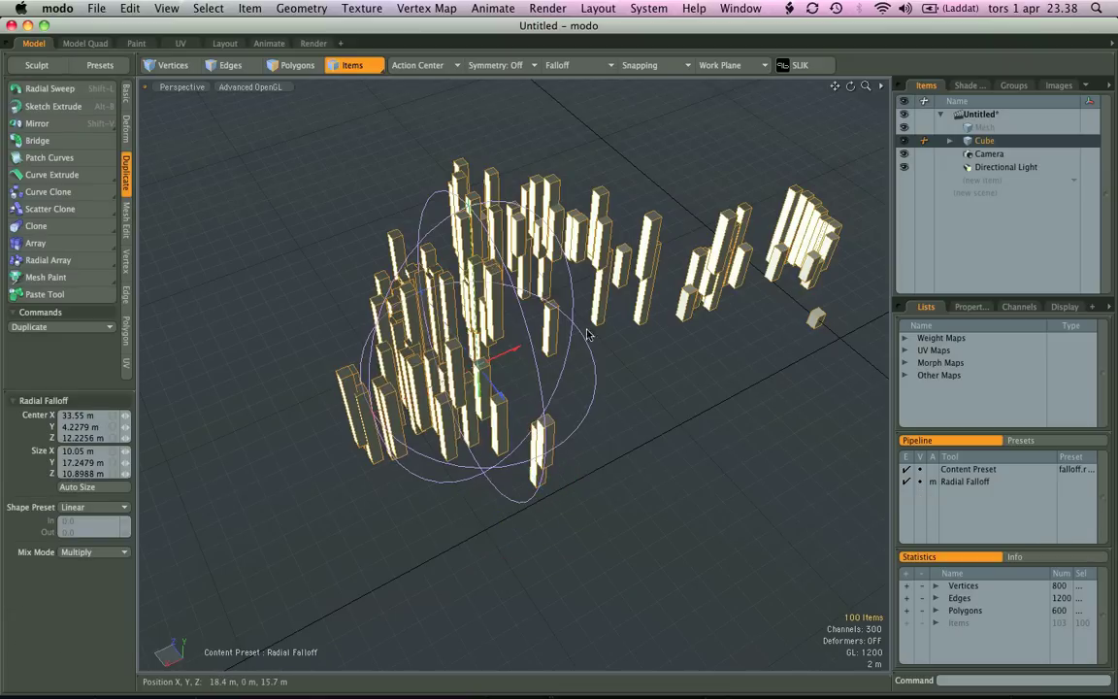
- Shift the radial falloff's center to about X 3.85 m and move the cubes inside it along X
{"action": "left_click_drag", "start_coordinate": [517, 354], "coordinate": [762, 242]}
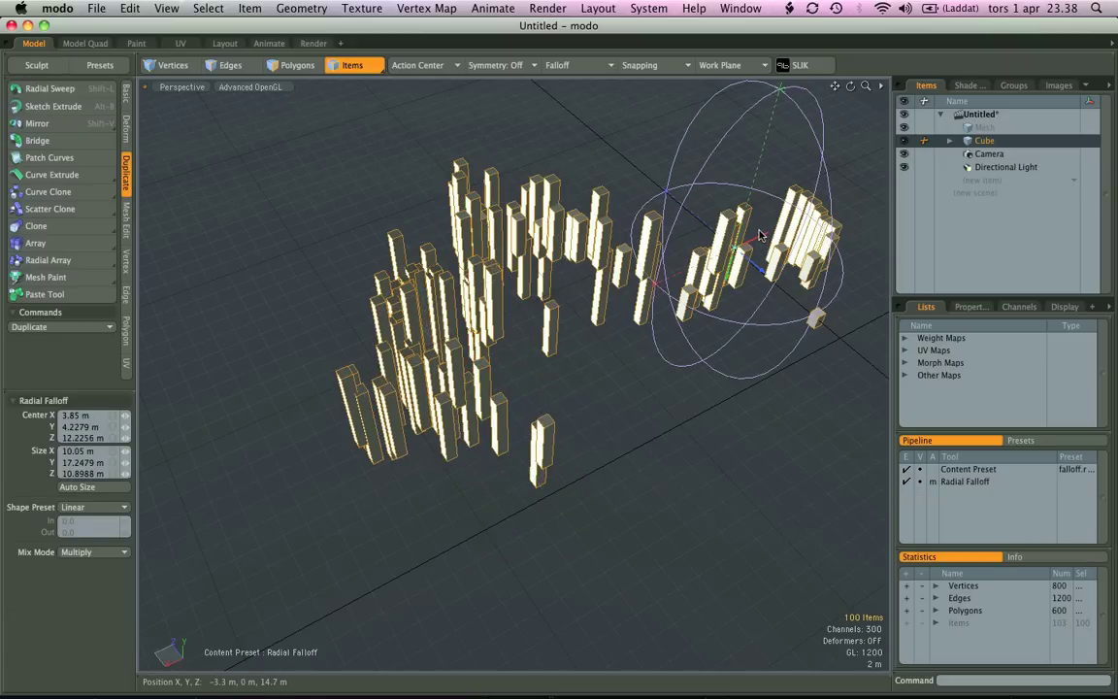
{"action": "key", "text": "w"}
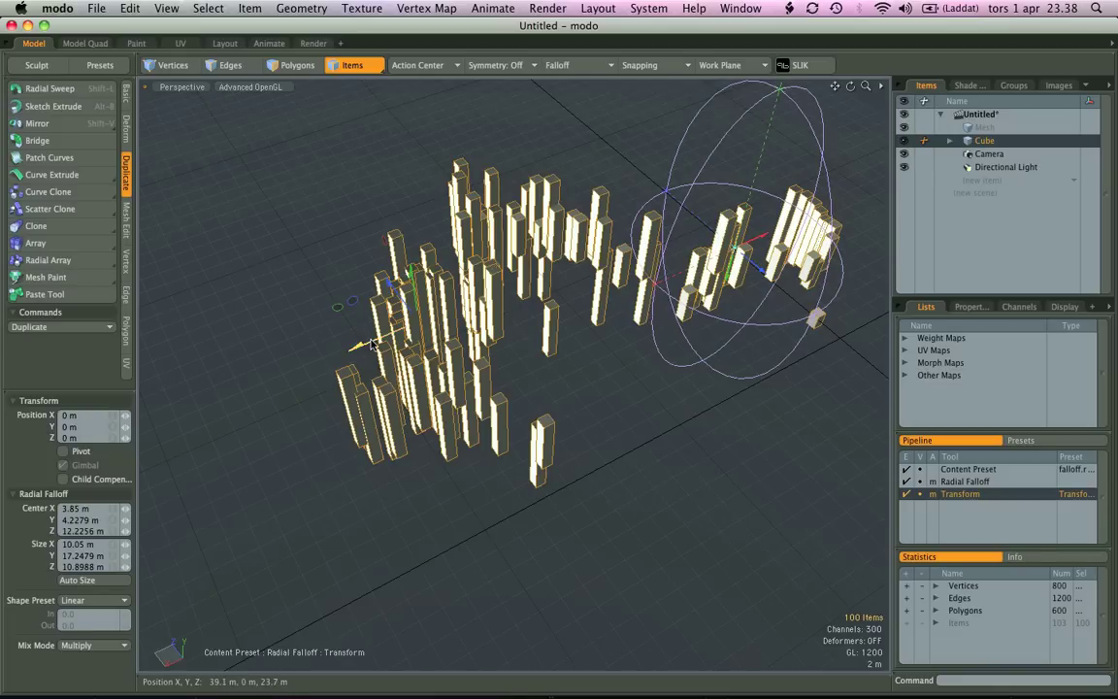
{"action": "left_click_drag", "start_coordinate": [371, 344], "coordinate": [336, 355]}
{"action": "left_click_drag", "start_coordinate": [728, 242], "coordinate": [761, 232], "text": "alt"}
{"action": "key", "text": "space"}
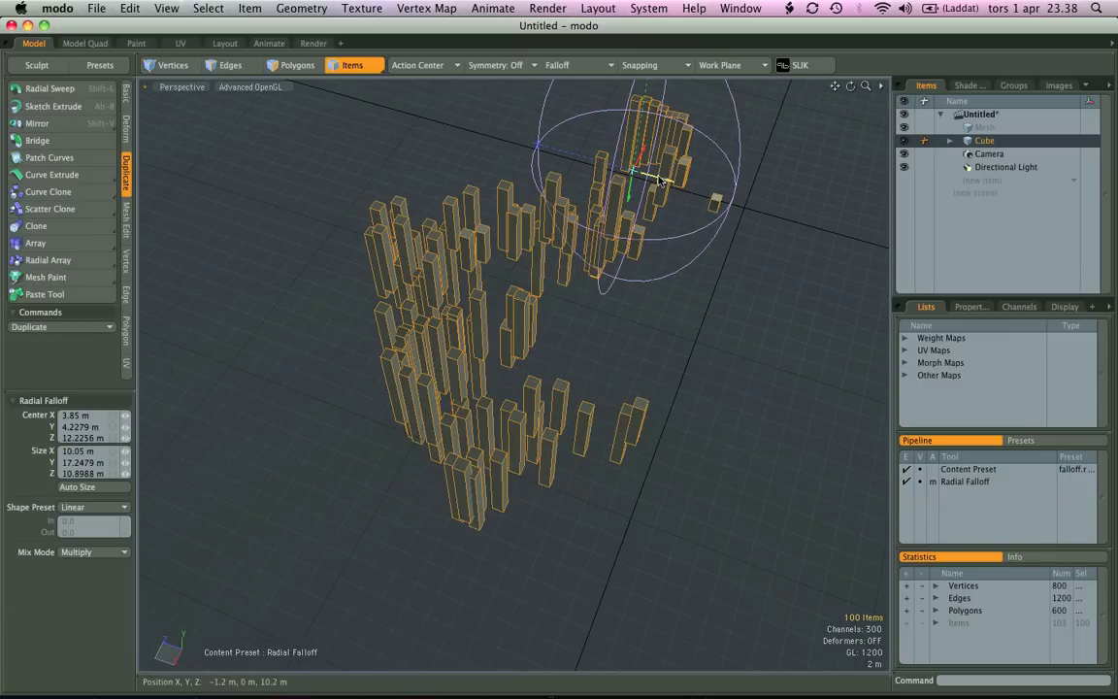
- Shift the radial falloff's center to about X 26.35 m, Z 23.43 m and move the cubes inside it about -8.7 m in Z
{"action": "left_click_drag", "start_coordinate": [659, 179], "coordinate": [446, 291]}
{"action": "key", "text": "y"}
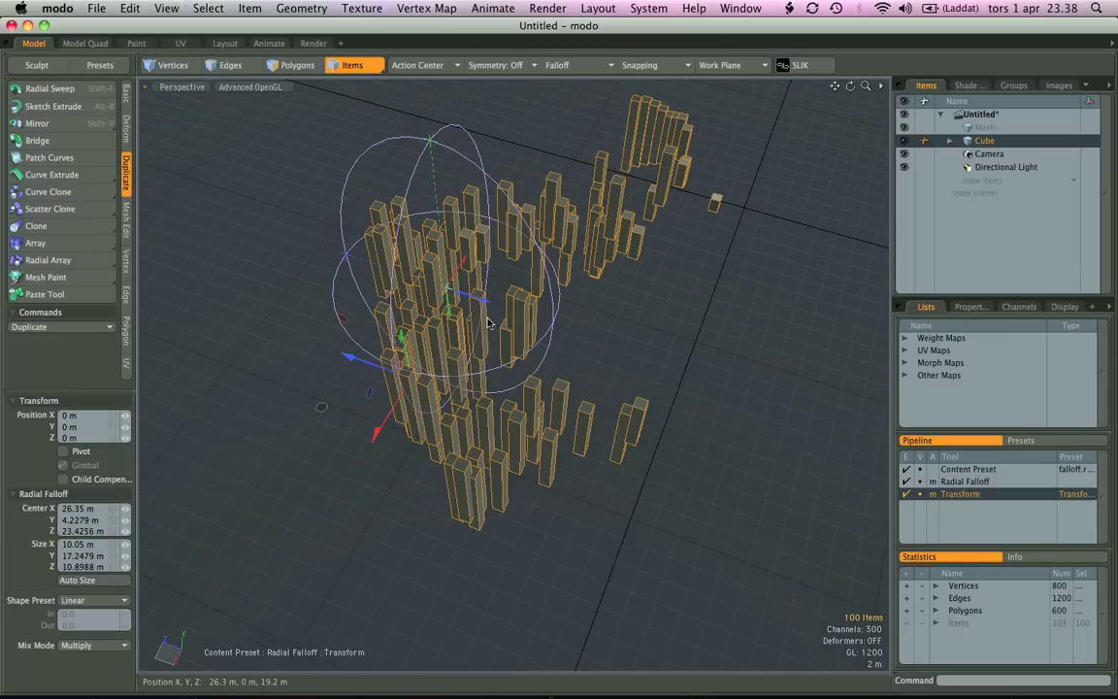
{"action": "left_click_drag", "start_coordinate": [349, 357], "coordinate": [432, 387]}
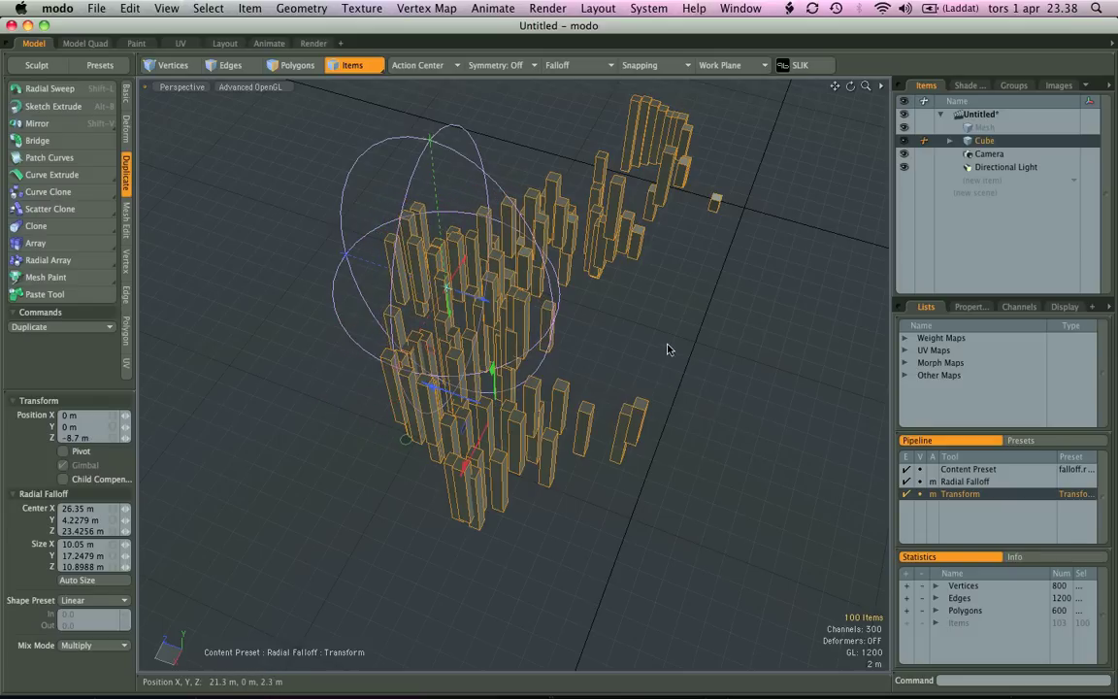
{"action": "key", "text": "space"}
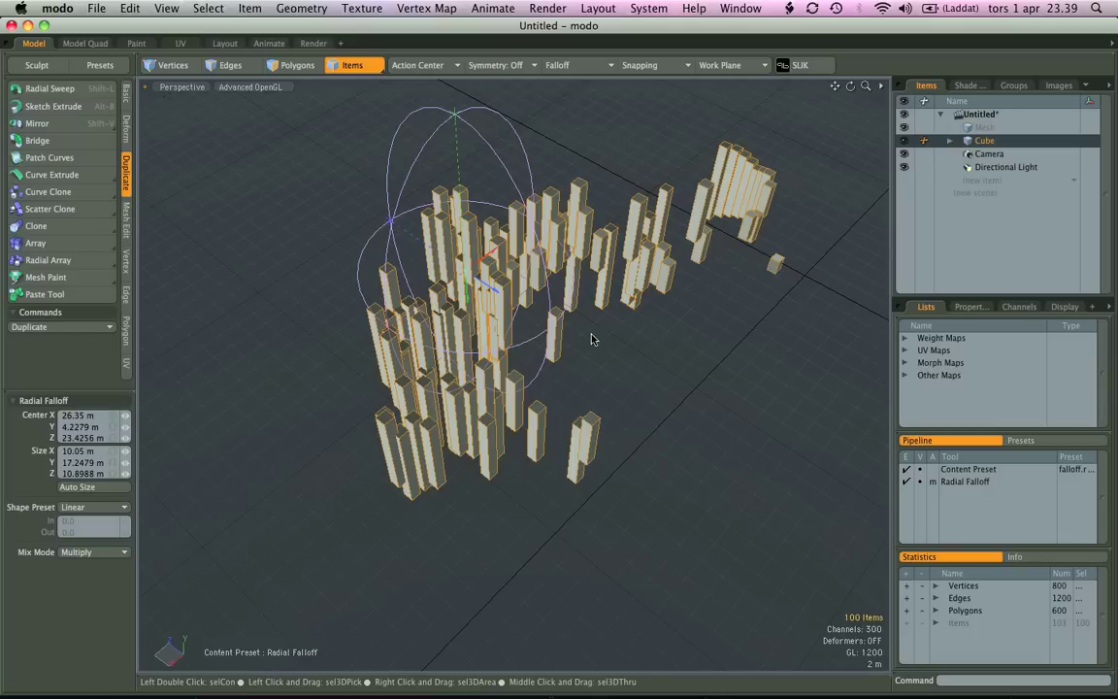